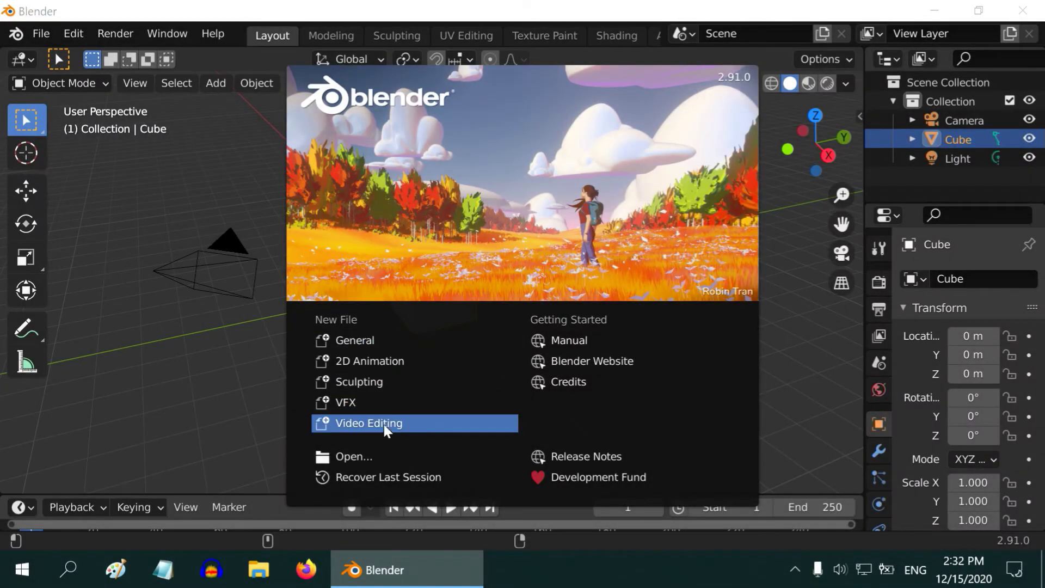
# Start a General scene and show the cube's Transform values in the viewport sidebar.
pyautogui.click(376, 341)
pyautogui.press('n')
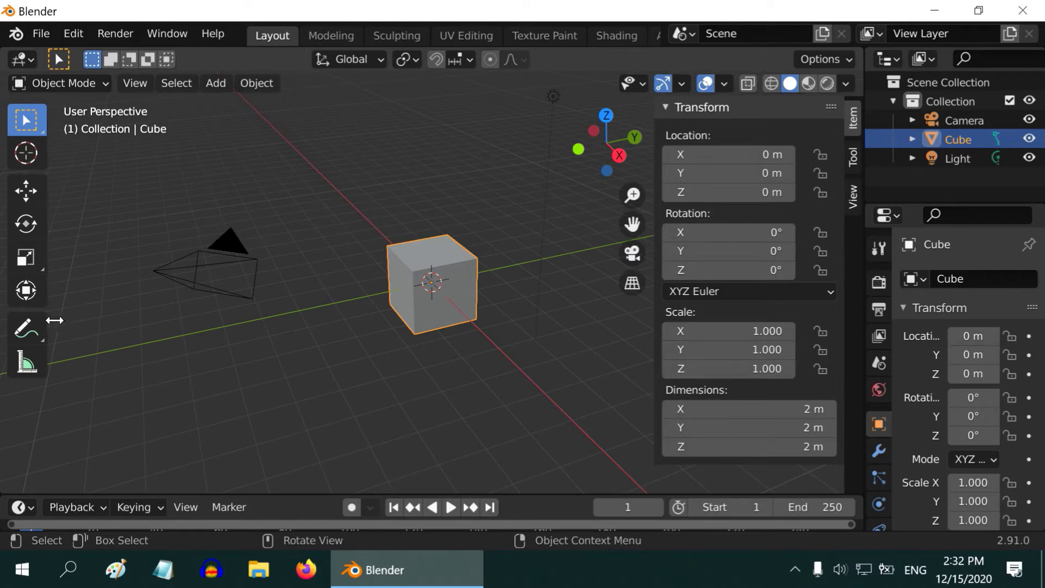
# Widen the toolbar to show tool names and join the timeline into the 3D view.
pyautogui.moveTo(49, 321); pyautogui.dragTo(133, 329)
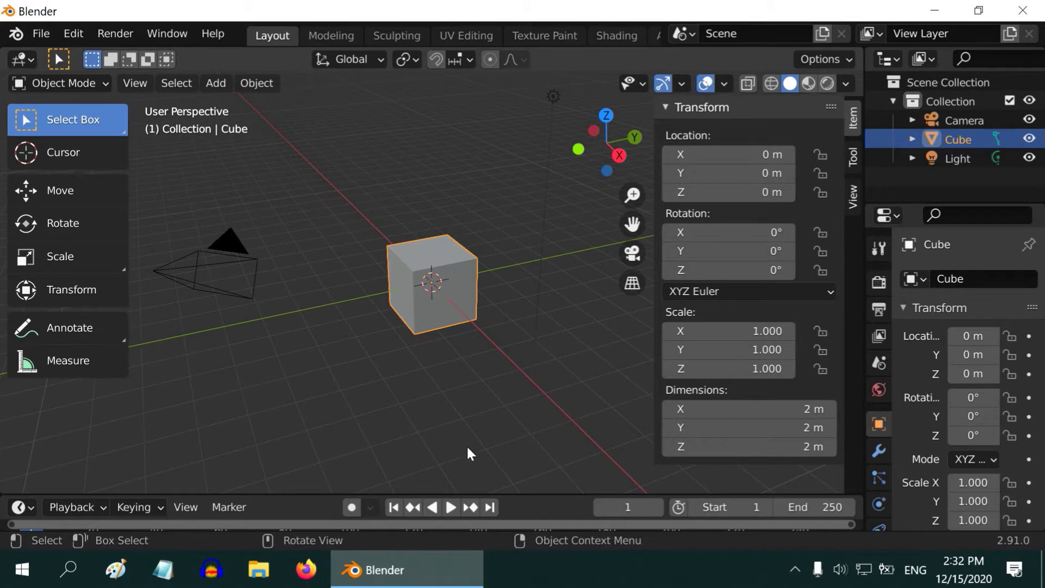
pyautogui.moveTo(536, 493); pyautogui.dragTo(535, 466)
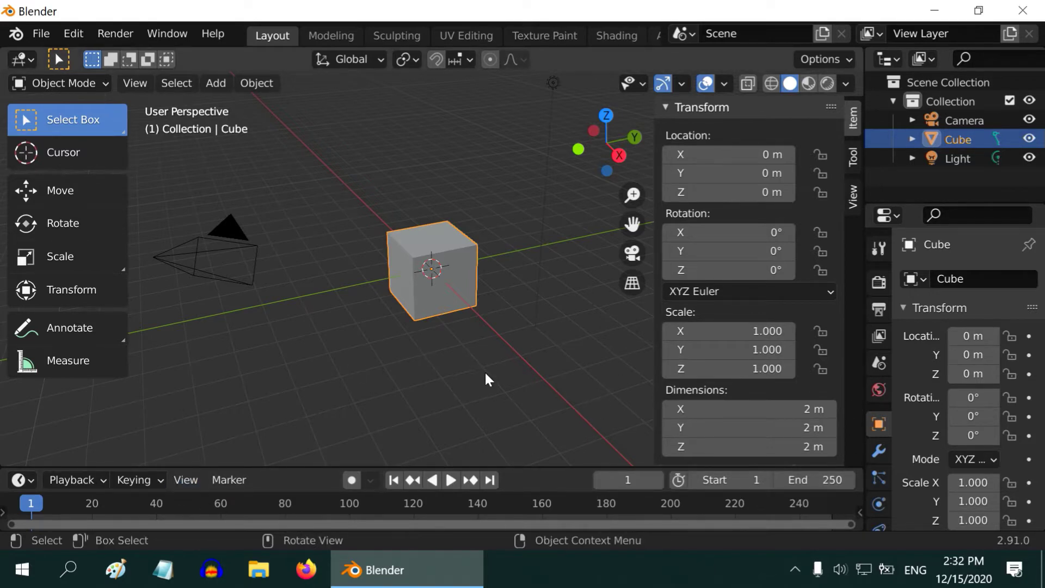
pyautogui.rightClick(283, 465)
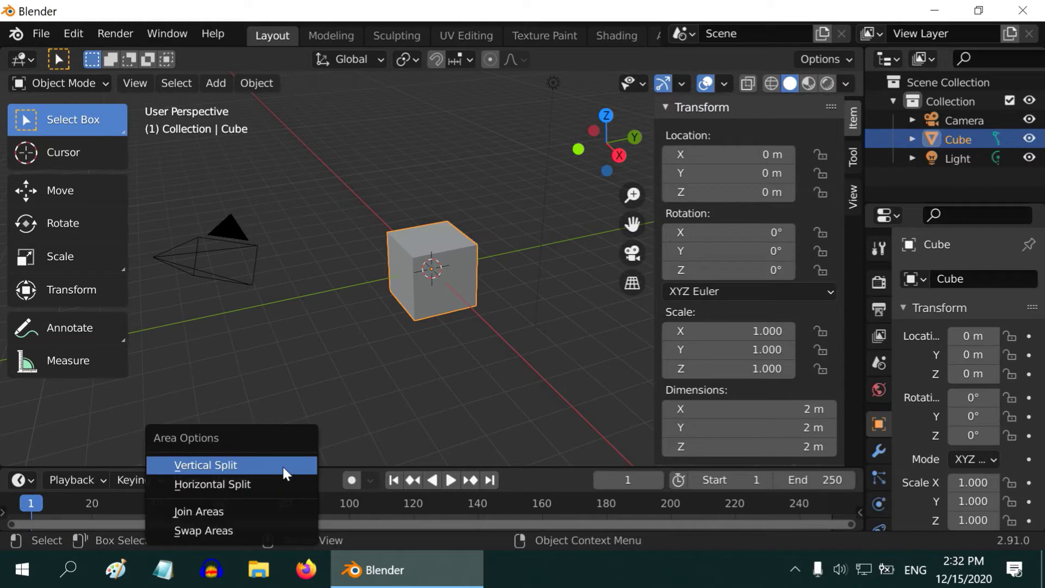
pyautogui.click(276, 513)
pyautogui.click(298, 493)
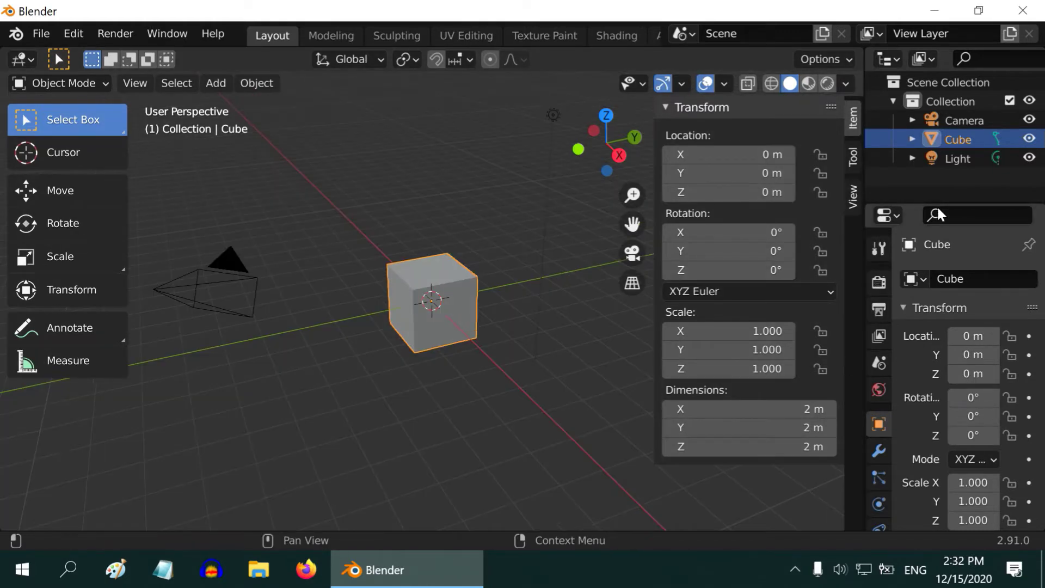
# Join the properties panel into the outliner, then merge the outliner into the 3D view.
pyautogui.rightClick(983, 202)
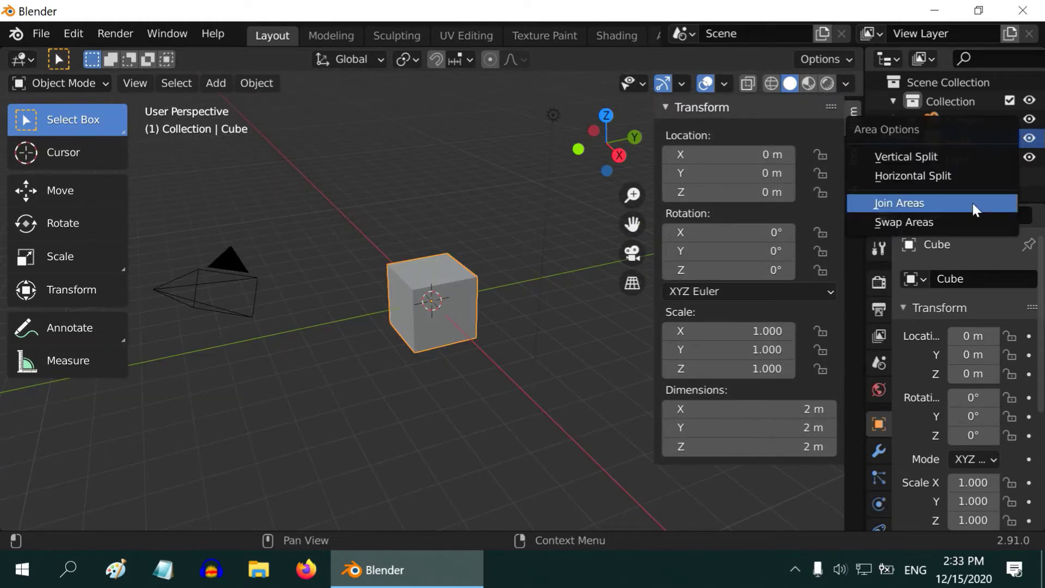
pyautogui.click(972, 203)
pyautogui.click(967, 286)
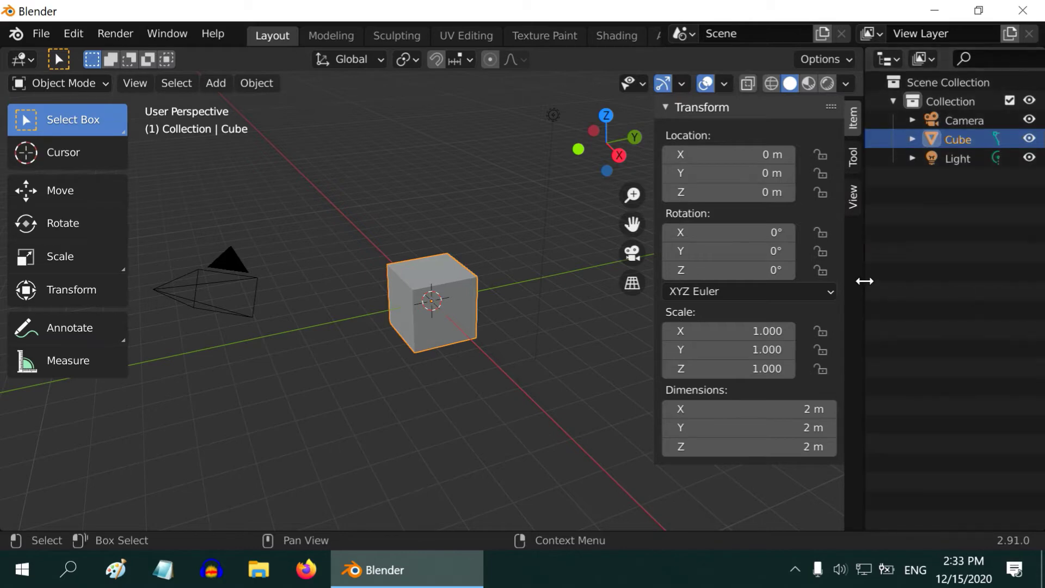
pyautogui.rightClick(864, 283)
pyautogui.click(864, 279)
pyautogui.click(958, 283)
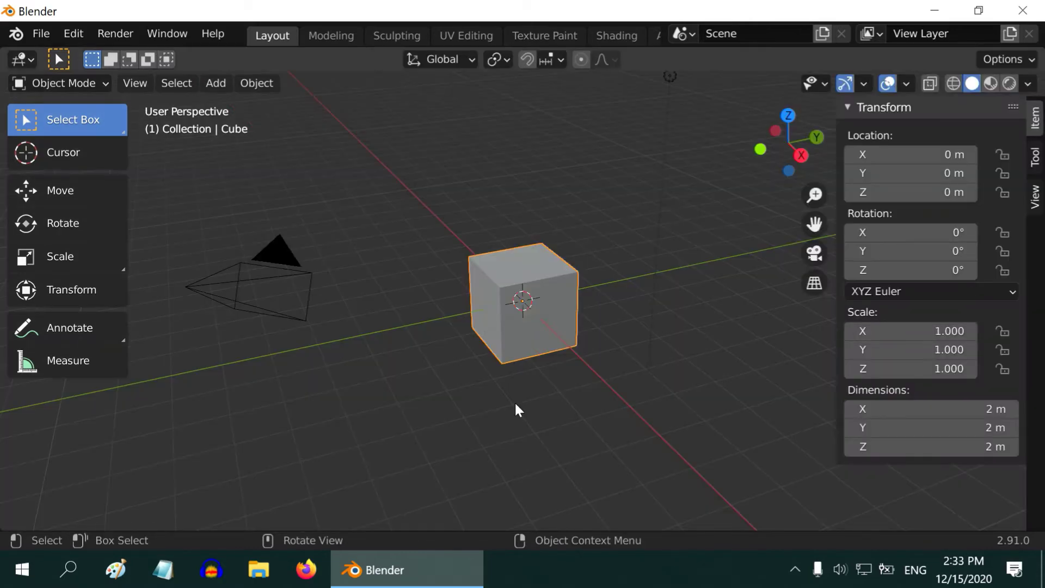
# Add a cylinder mesh and move it along Y to 3.8611 m.
pyautogui.scroll(2, 501, 416)
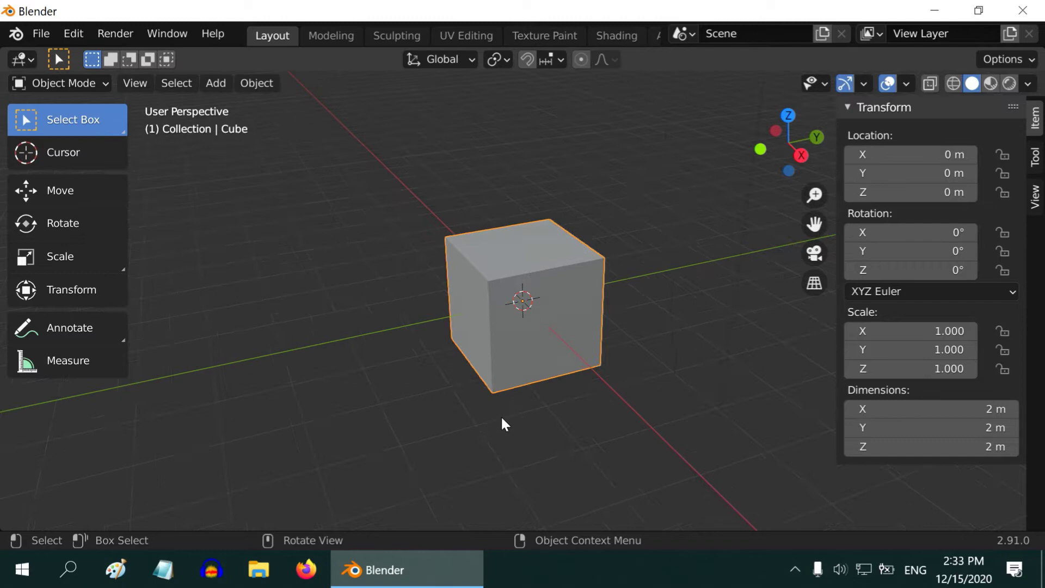
pyautogui.scroll(-4, 501, 416)
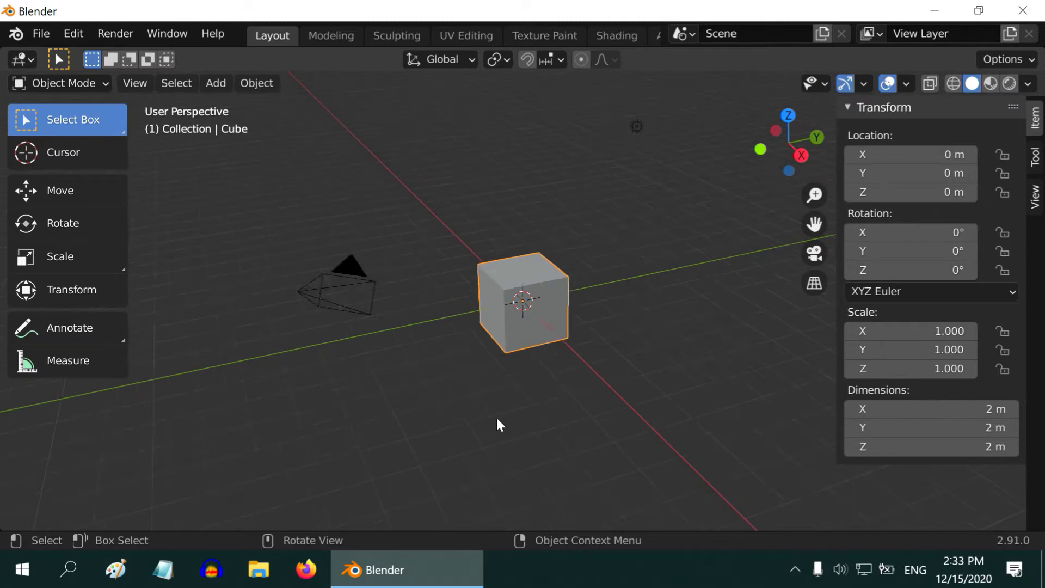
pyautogui.click(209, 85)
pyautogui.moveTo(316, 110)
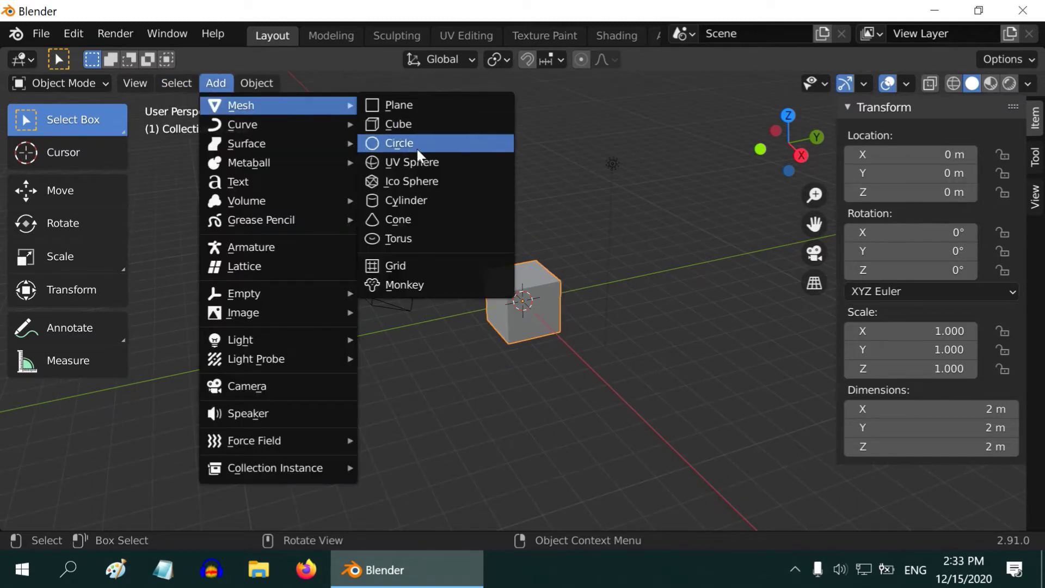
pyautogui.click(413, 199)
pyautogui.click(60, 190)
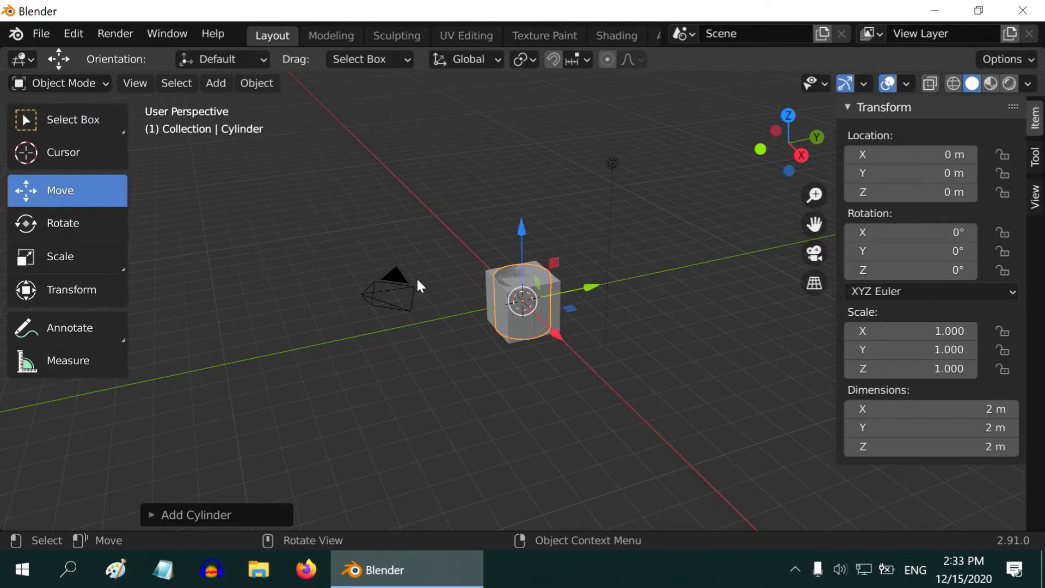
pyautogui.moveTo(590, 285); pyautogui.dragTo(692, 269)
# Add a cone, move it along Y to -3.5863 m, and return to Select Box.
pyautogui.click(216, 83)
pyautogui.moveTo(253, 110)
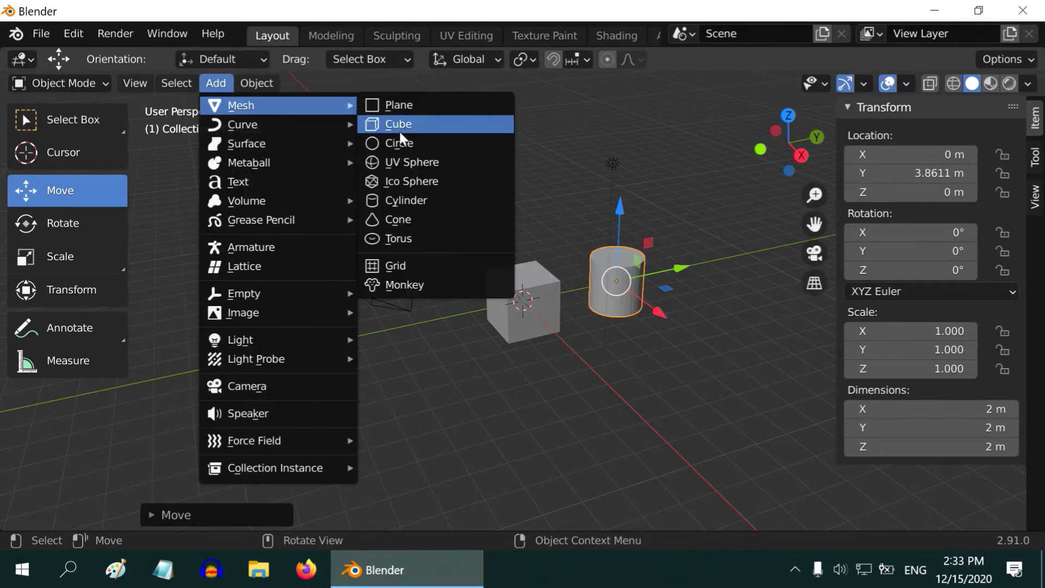
pyautogui.click(411, 220)
pyautogui.moveTo(595, 289); pyautogui.dragTo(495, 305)
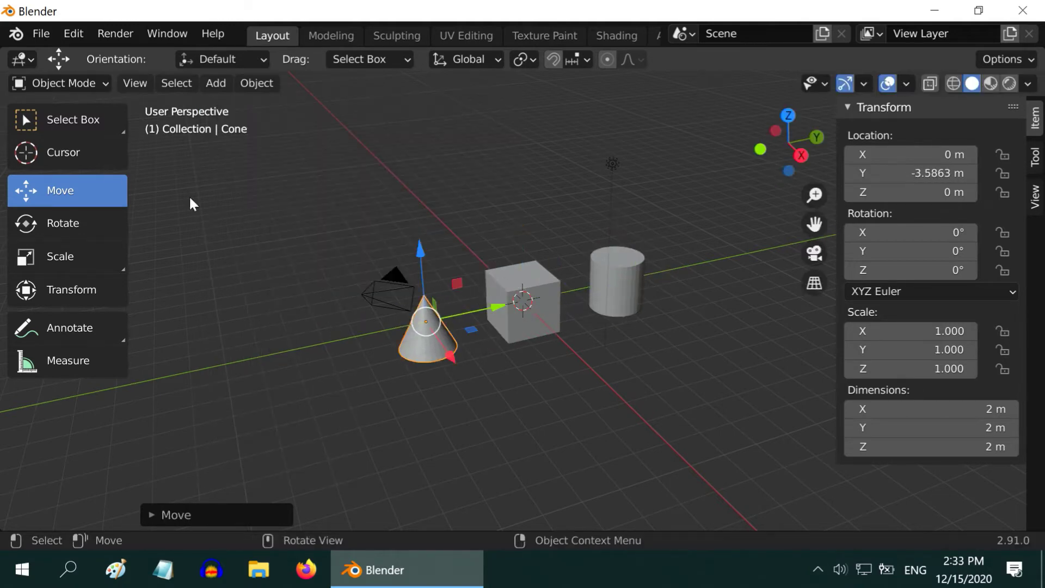
pyautogui.click(51, 120)
pyautogui.scroll(3, 636, 332)
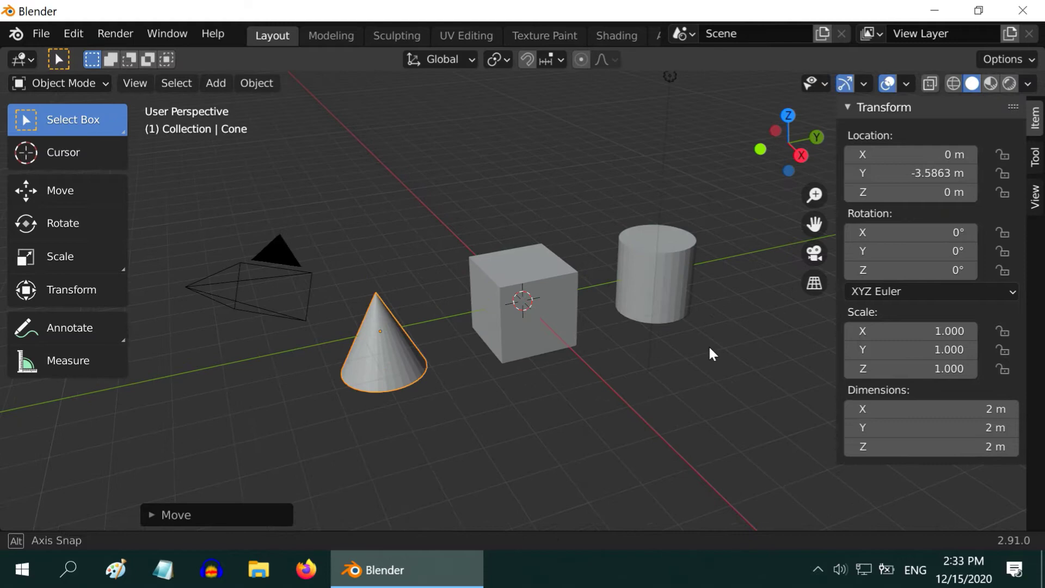
pyautogui.moveTo(709, 348); pyautogui.dragTo(675, 376, button='middle')
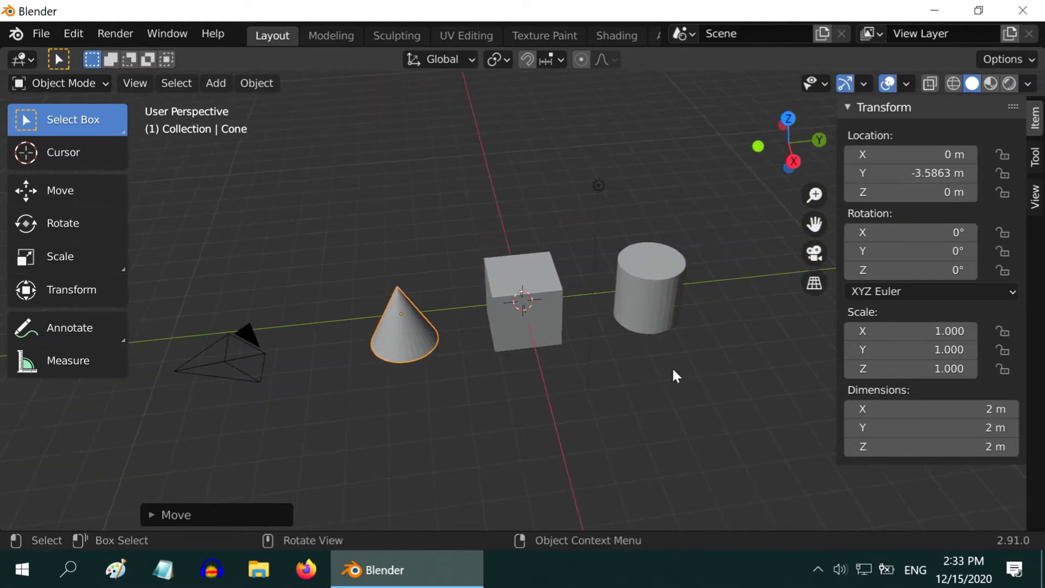
# Turn the single 3D view area into the Outliner.
pyautogui.click(24, 59)
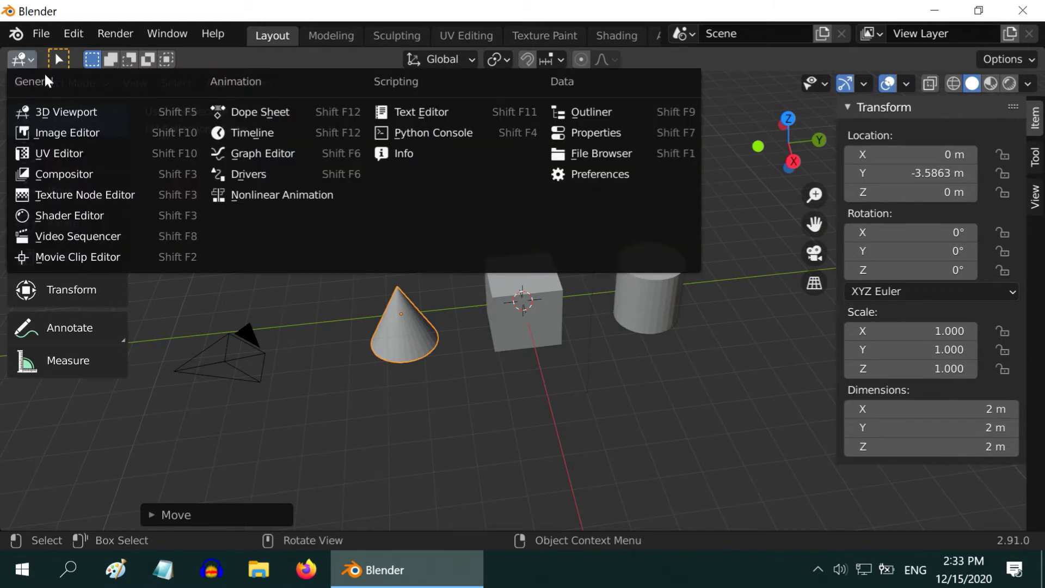
pyautogui.click(119, 110)
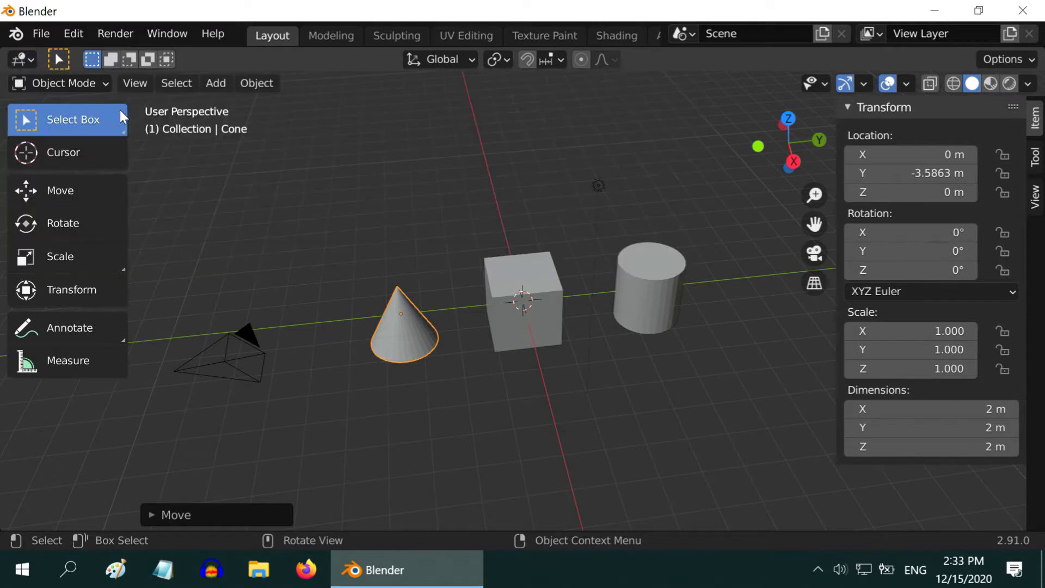
pyautogui.click(31, 63)
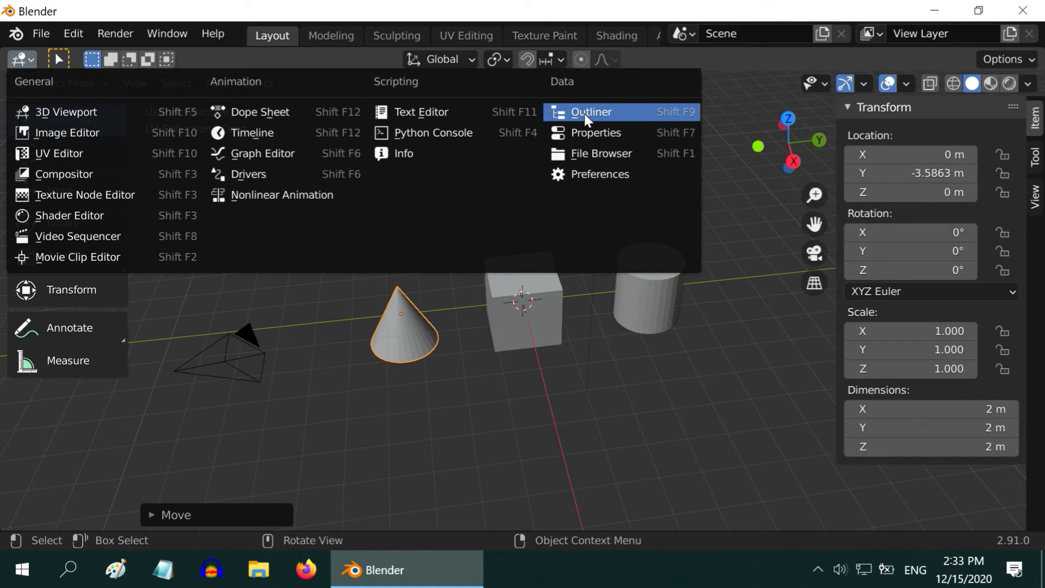
pyautogui.click(566, 114)
# Select the Camera in the Outliner and switch the area back to the 3D Viewport.
pyautogui.click(95, 161)
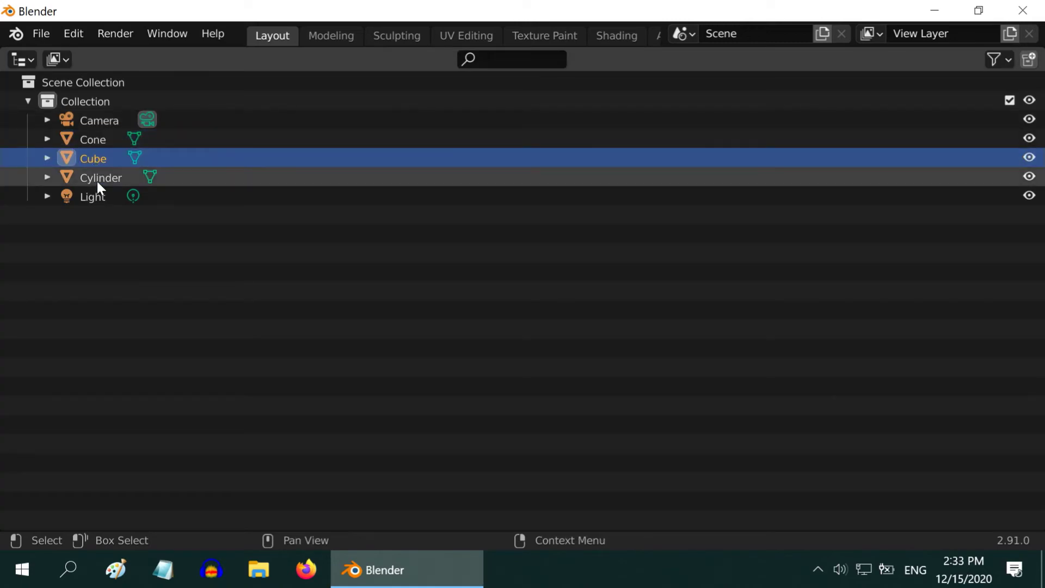
pyautogui.click(97, 181)
pyautogui.click(89, 123)
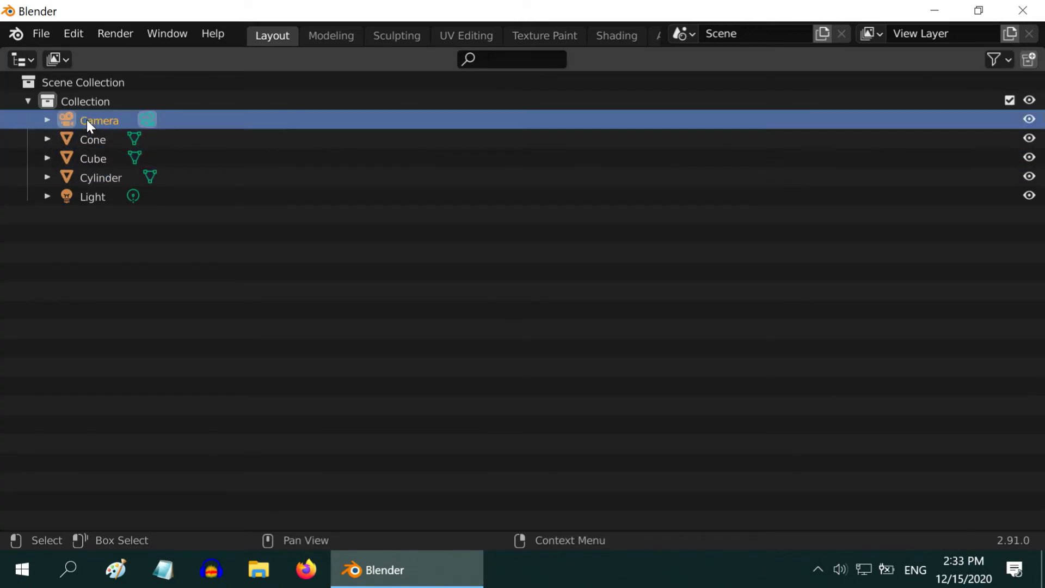
pyautogui.click(22, 60)
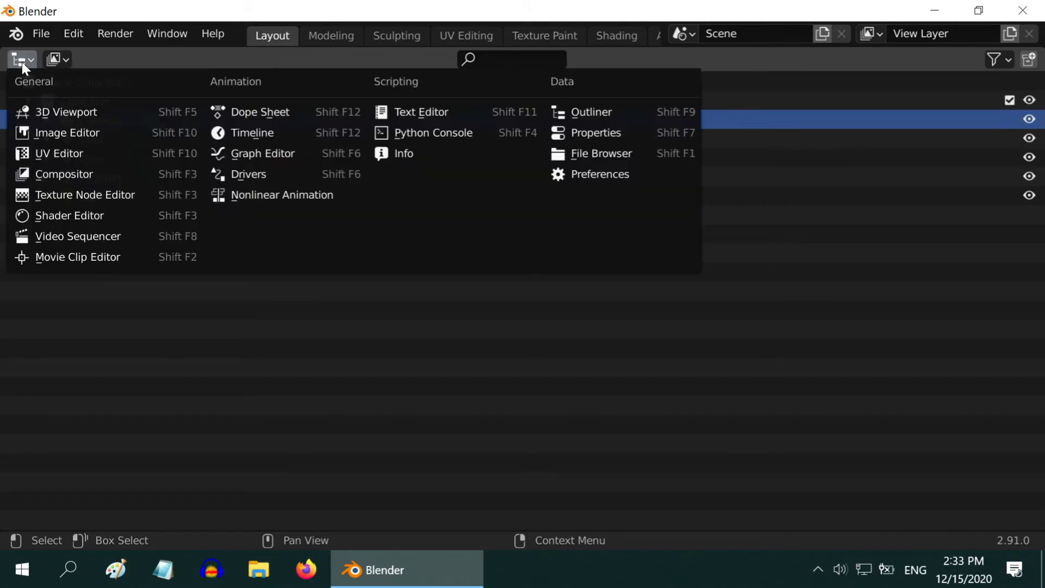
pyautogui.click(72, 113)
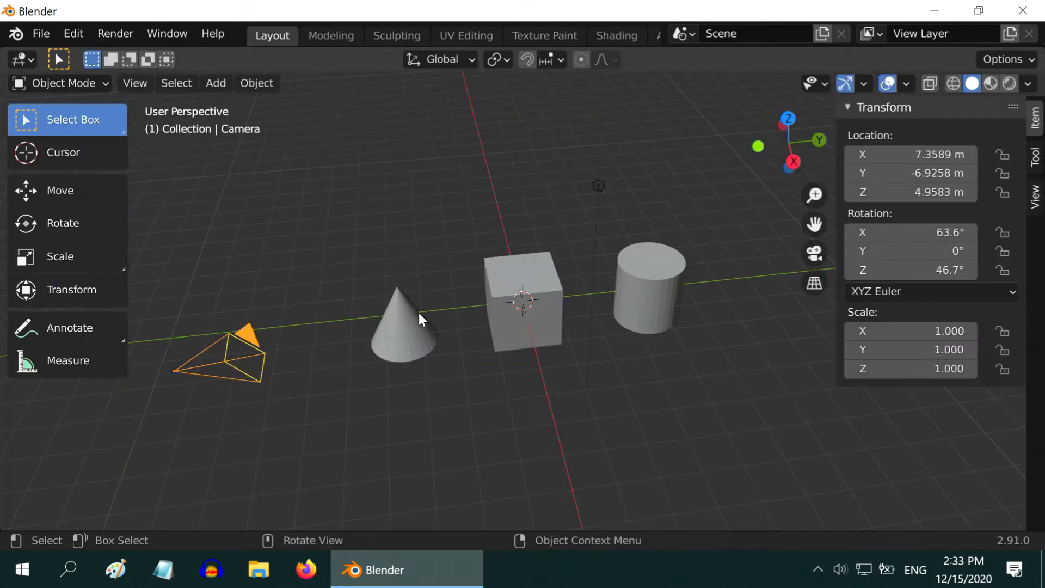
# Select the cone and cube, then turn the area into the Properties editor.
pyautogui.click(412, 335)
pyautogui.click(518, 332)
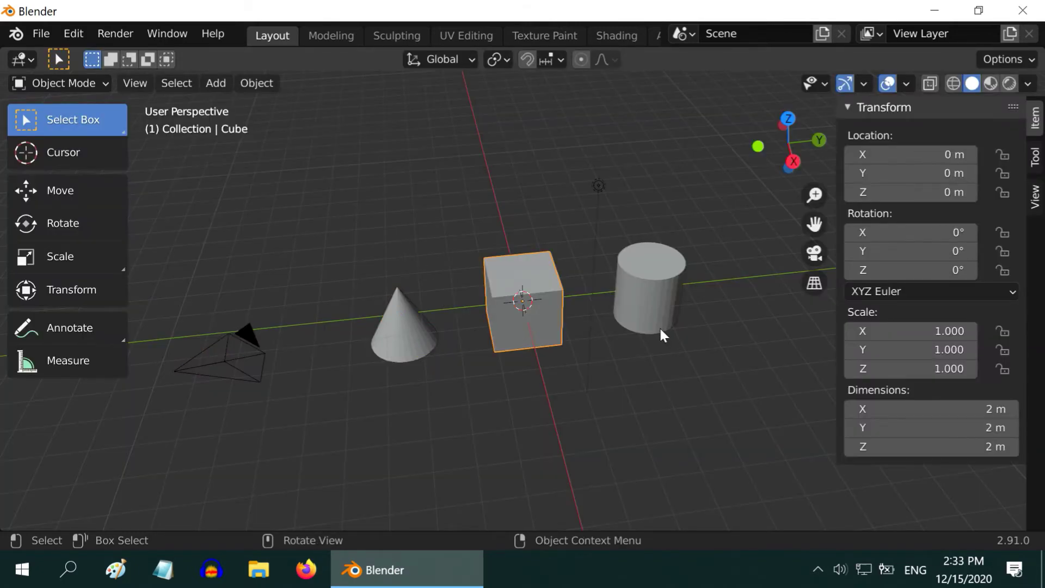
pyautogui.moveTo(686, 372); pyautogui.dragTo(712, 344, button='middle')
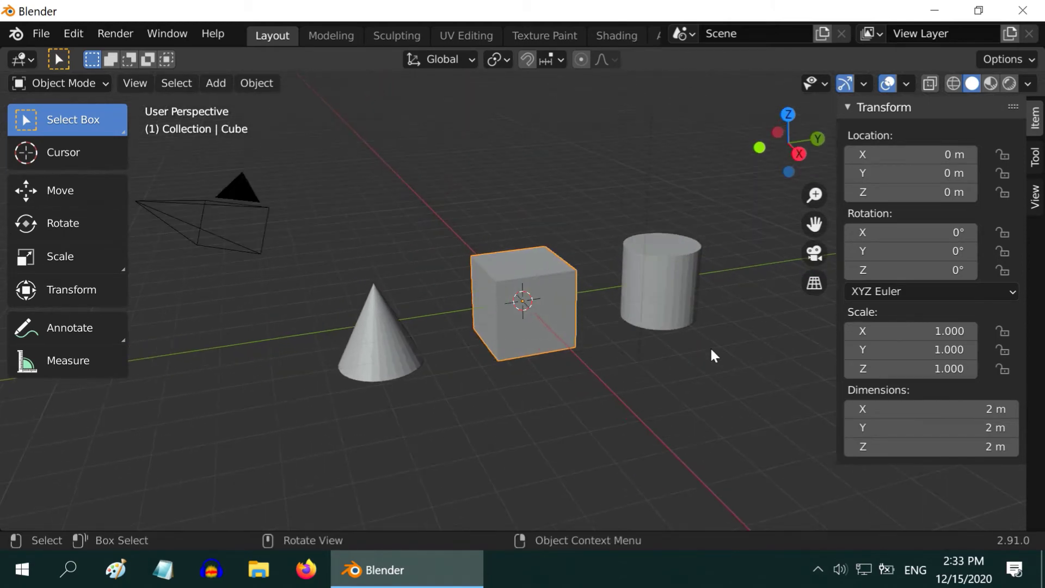
pyautogui.click(31, 61)
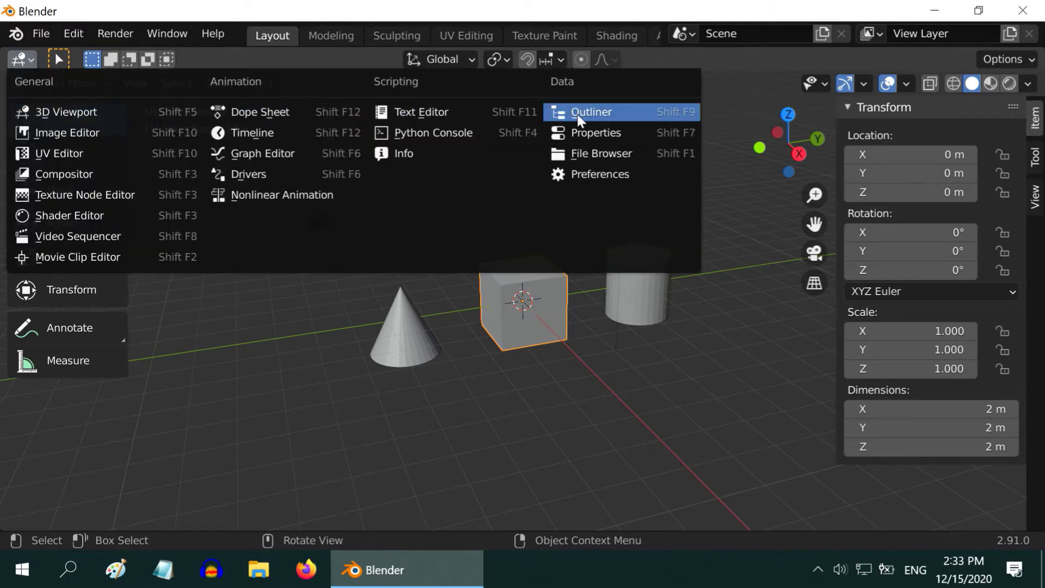
pyautogui.click(596, 136)
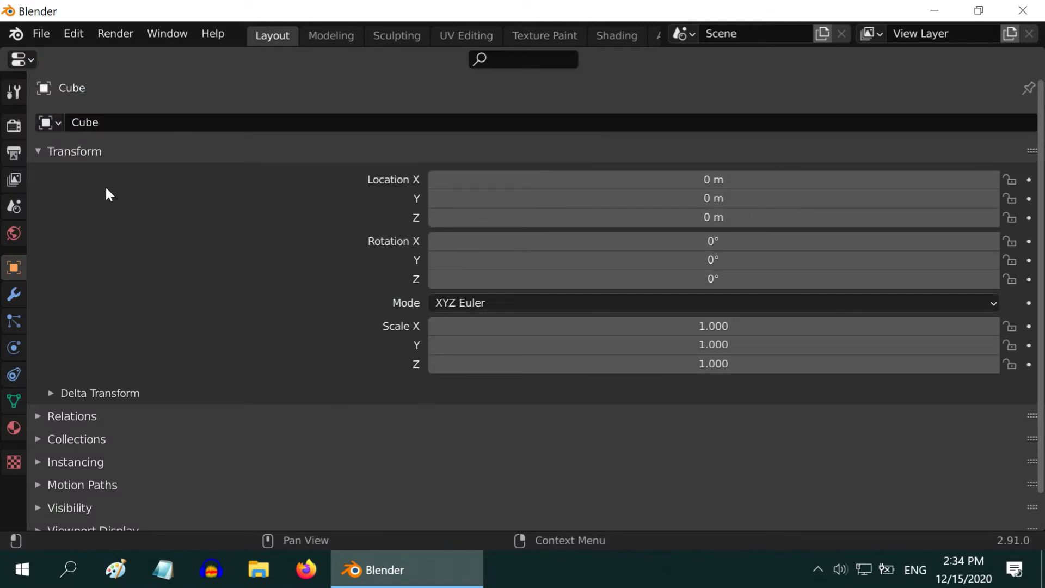
# Inspect the Cone and Cylinder properties and the Output and Render tabs, then restore the 3D Viewport.
pyautogui.click(59, 122)
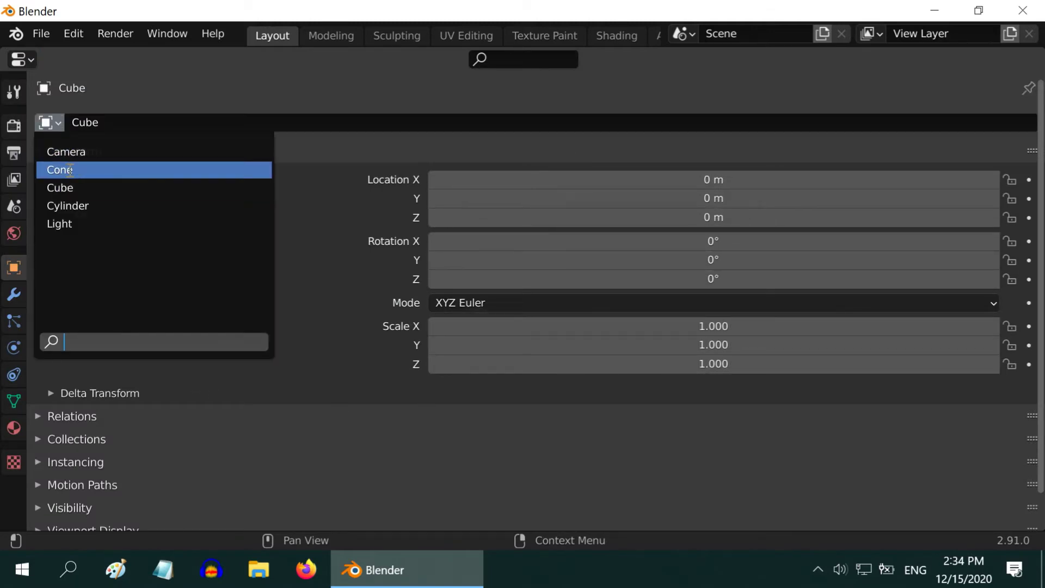
pyautogui.click(68, 170)
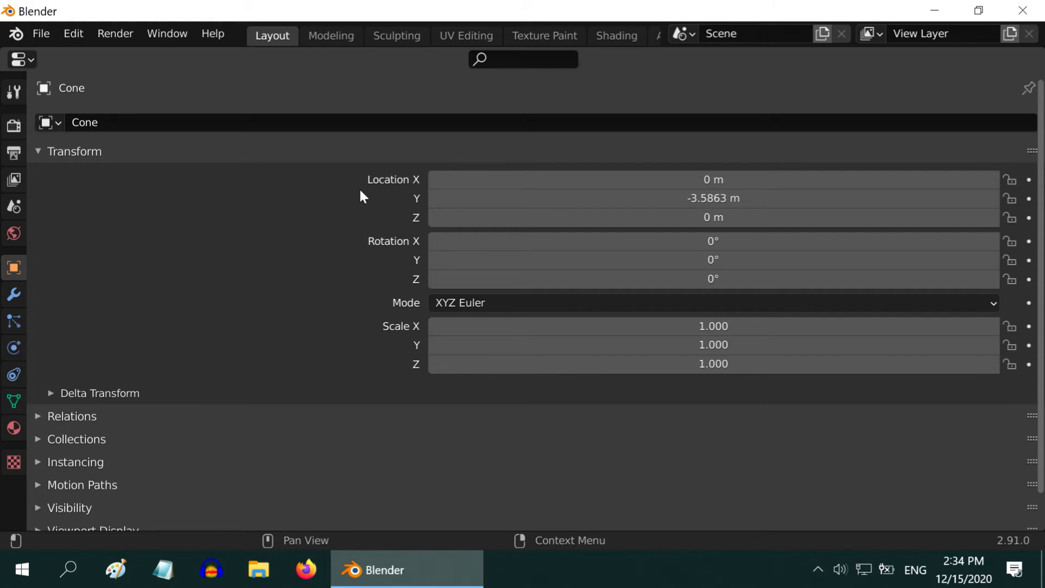
pyautogui.click(57, 123)
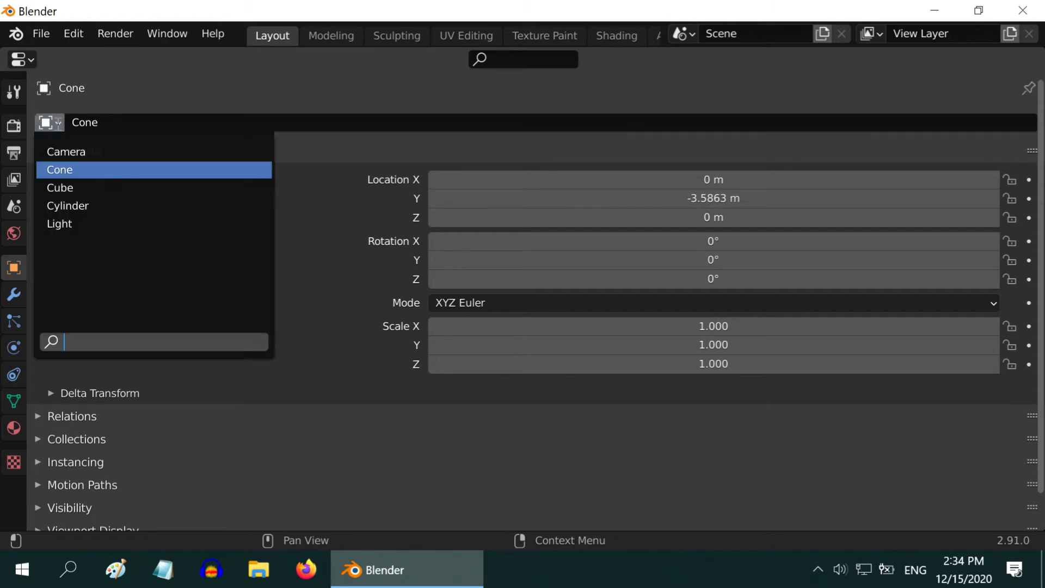
pyautogui.click(73, 203)
pyautogui.click(12, 156)
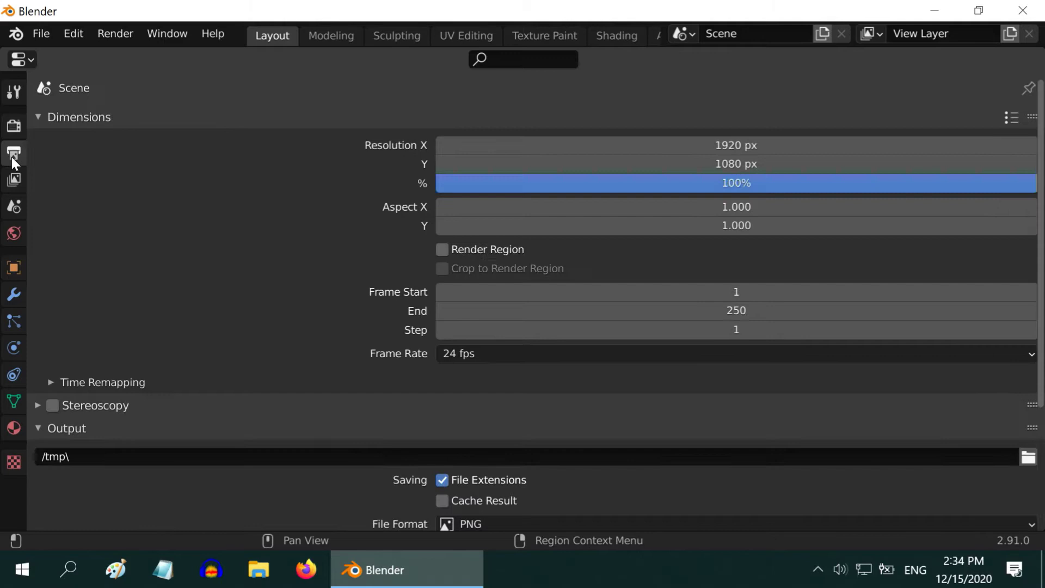
pyautogui.click(15, 126)
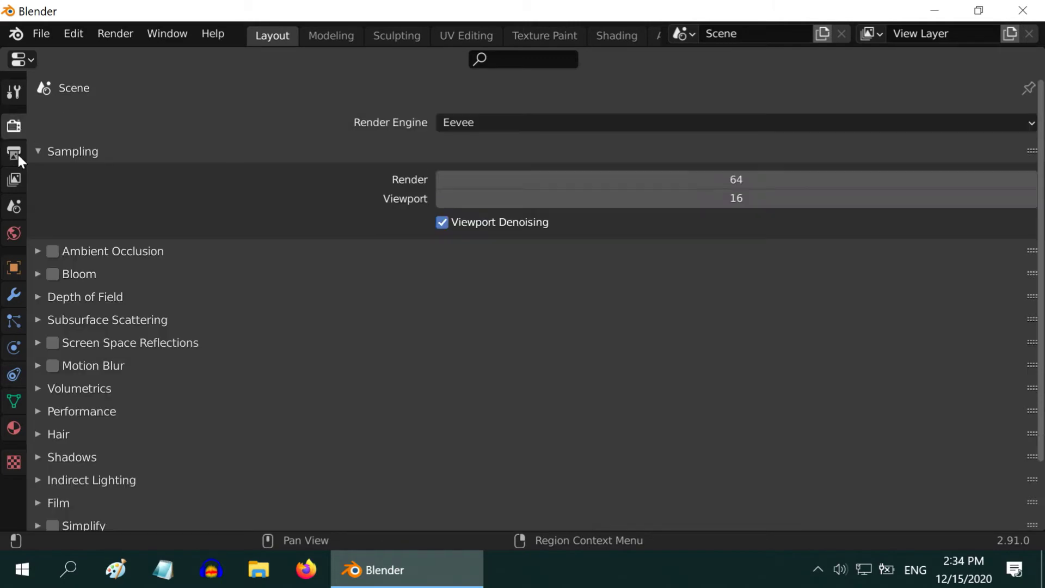
pyautogui.click(15, 268)
pyautogui.click(27, 65)
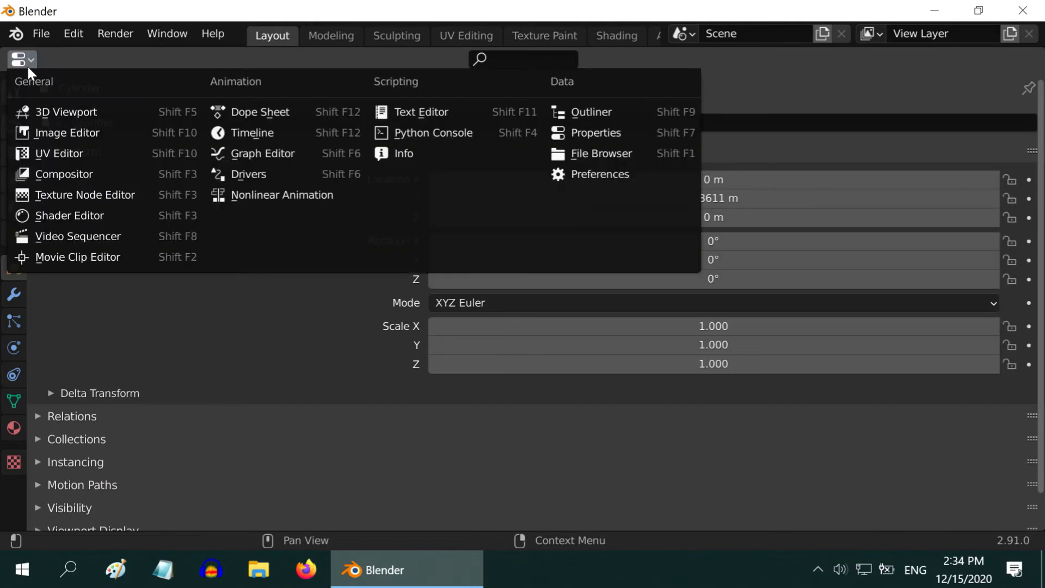
pyautogui.click(74, 111)
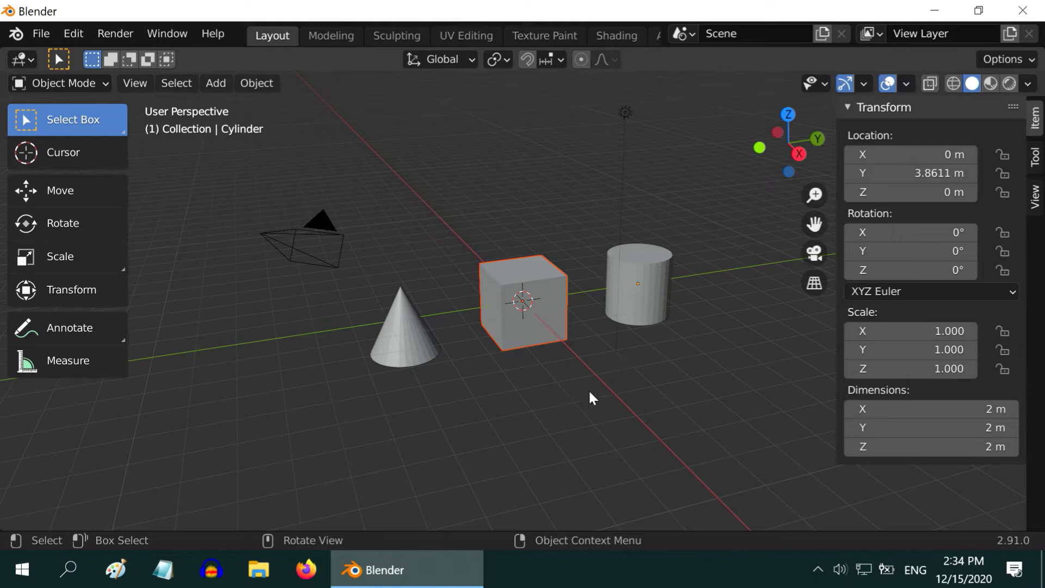
# Split the viewport vertically into two side-by-side 3D views.
pyautogui.rightClick(471, 531)
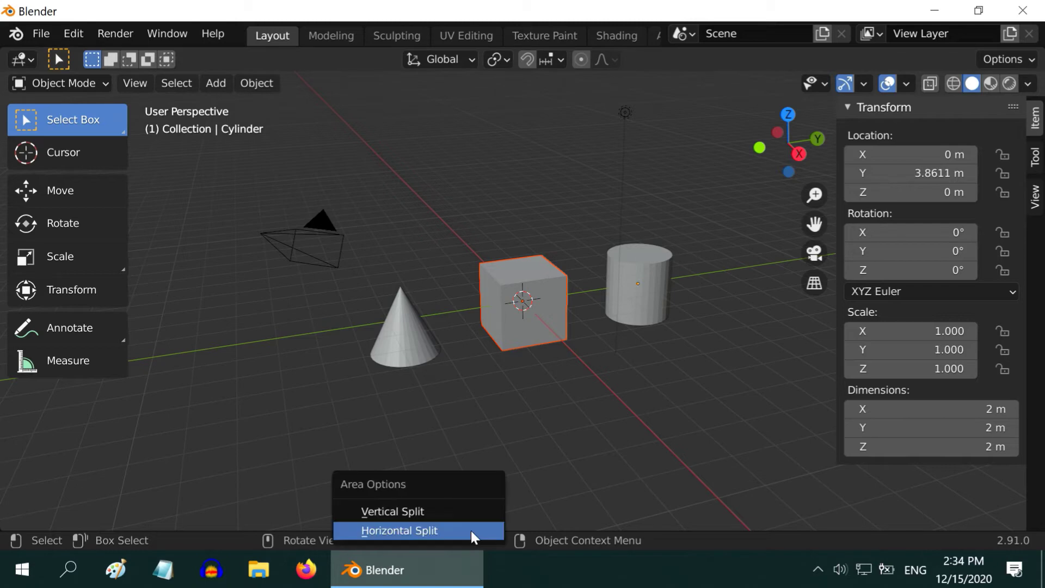
pyautogui.click(435, 510)
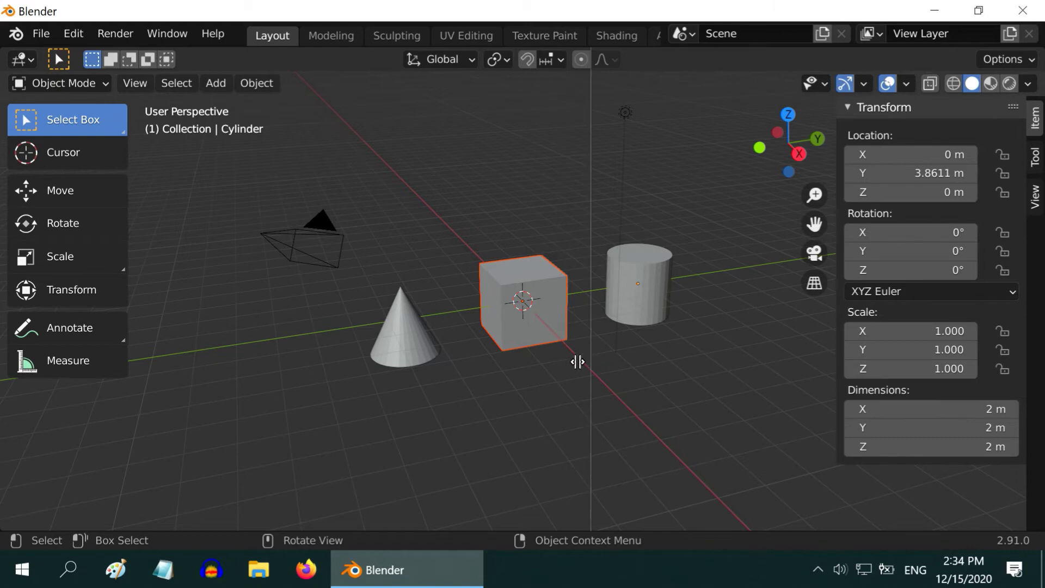
pyautogui.click(569, 355)
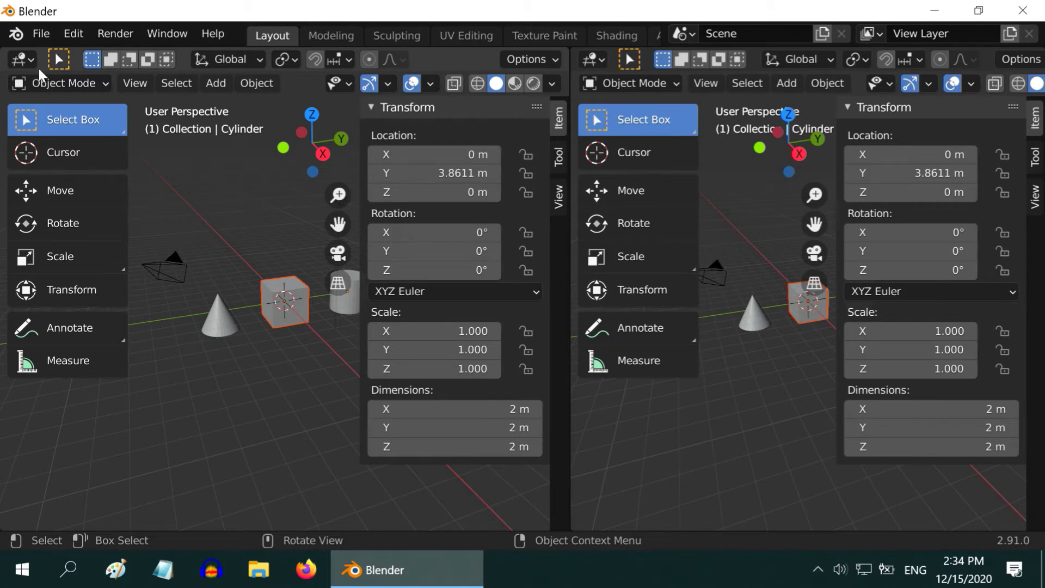
pyautogui.click(22, 59)
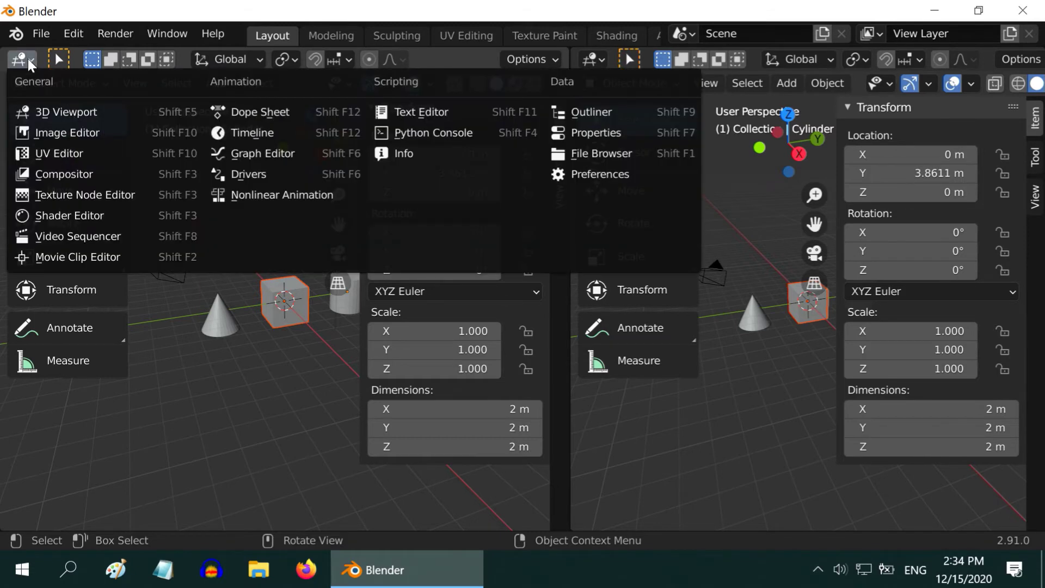
pyautogui.click(28, 59)
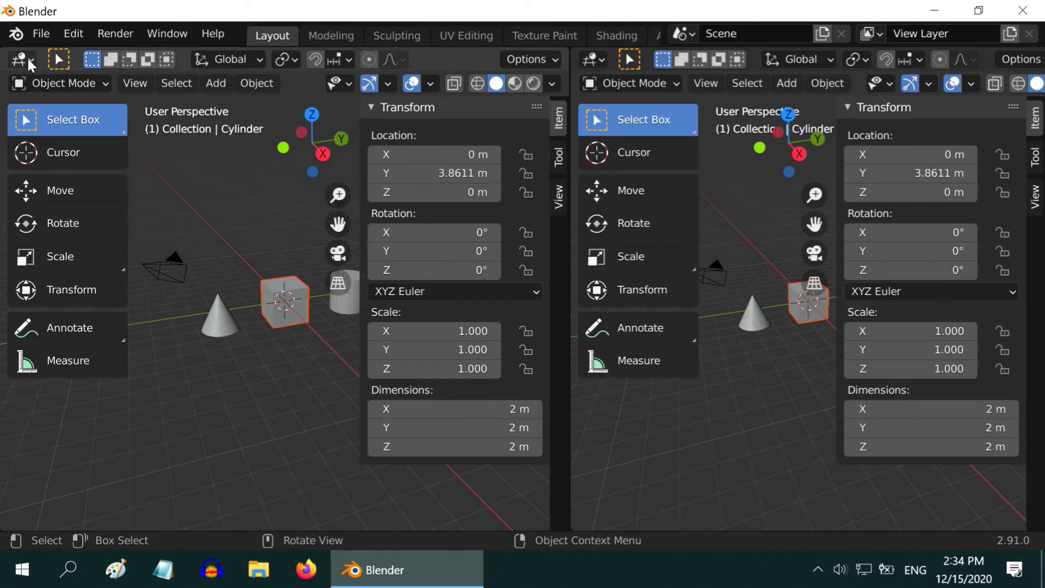
# Make the right-hand area the Outliner, after briefly trying the Properties editor.
pyautogui.click(601, 61)
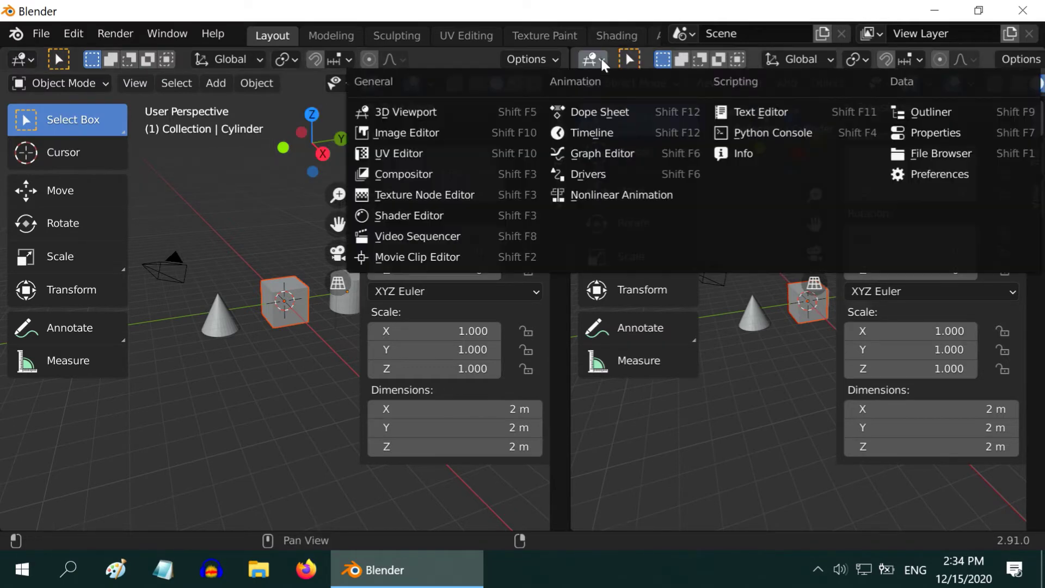
pyautogui.click(601, 61)
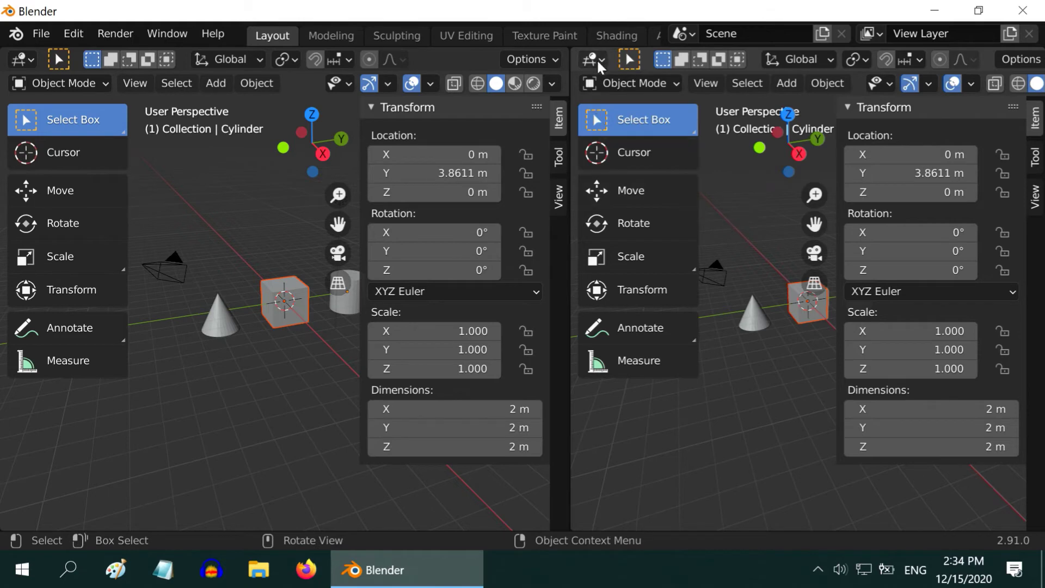
pyautogui.click(595, 59)
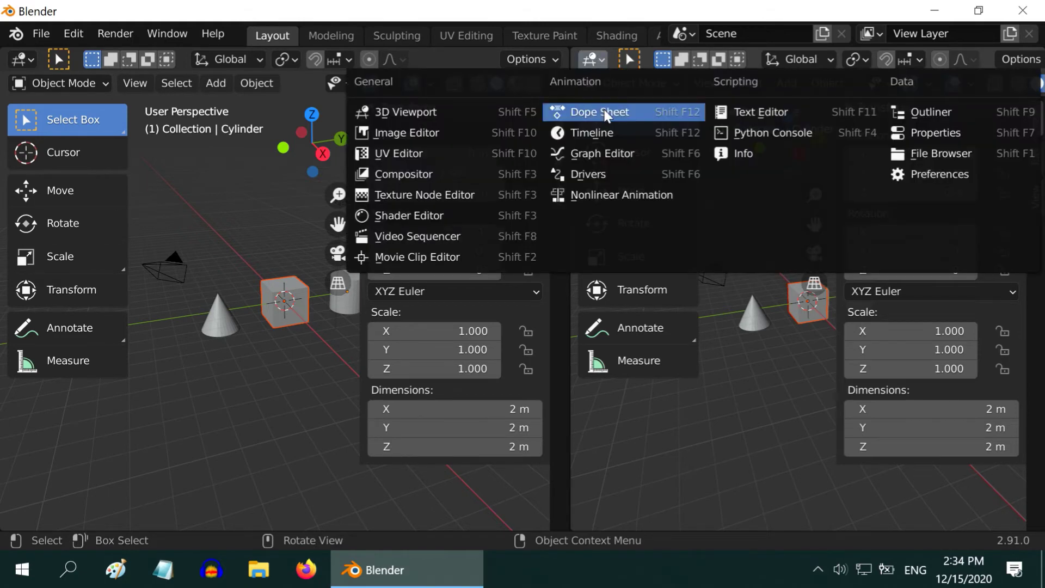
pyautogui.click(928, 111)
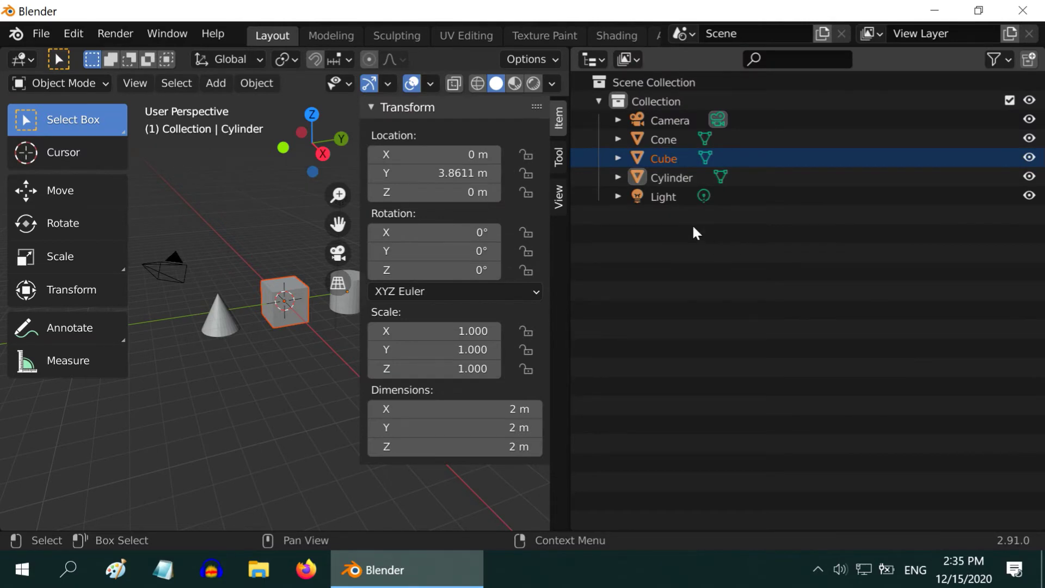
pyautogui.click(599, 59)
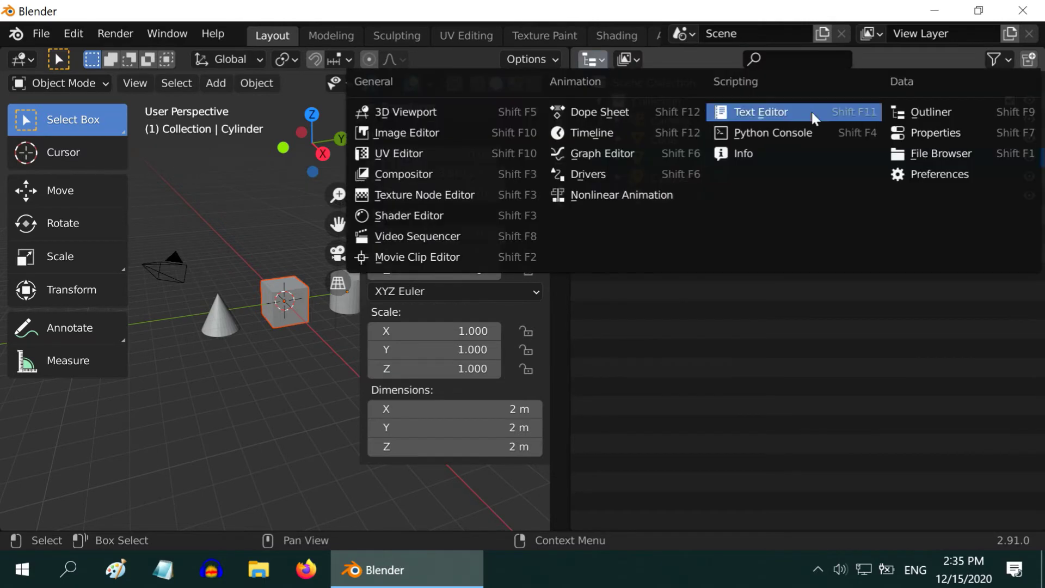
pyautogui.click(925, 132)
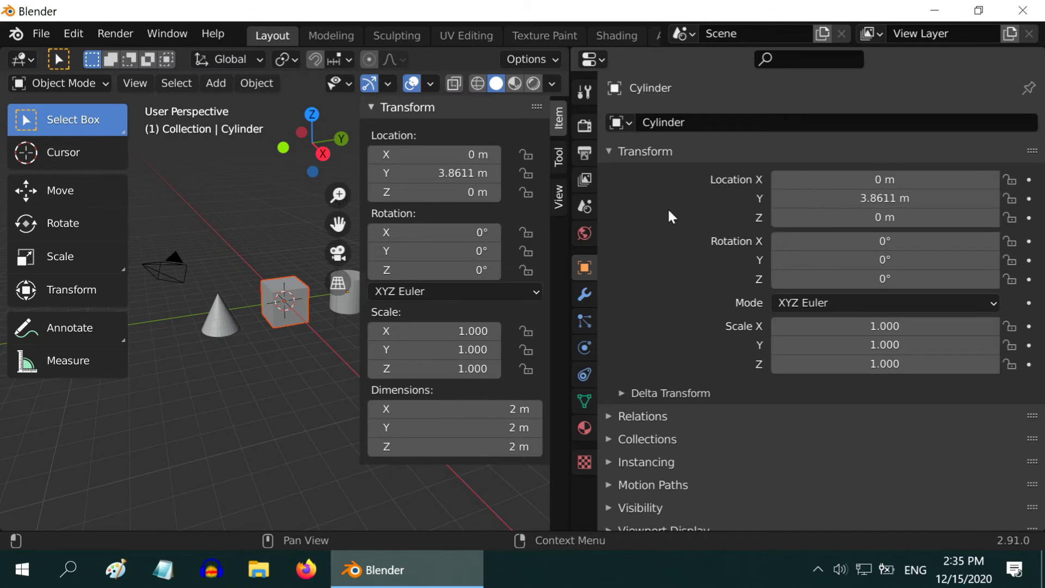
pyautogui.click(599, 60)
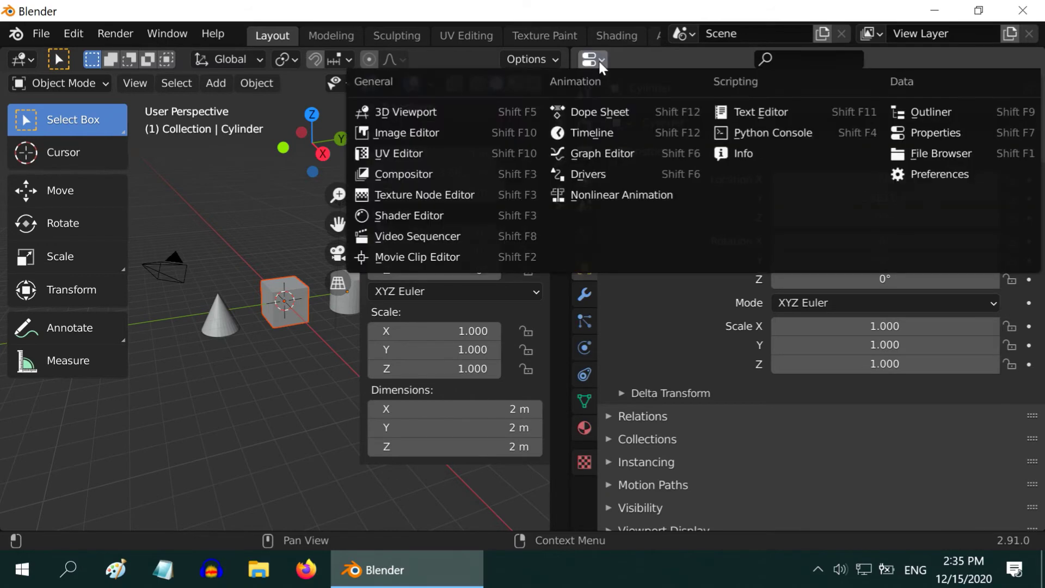
pyautogui.click(945, 109)
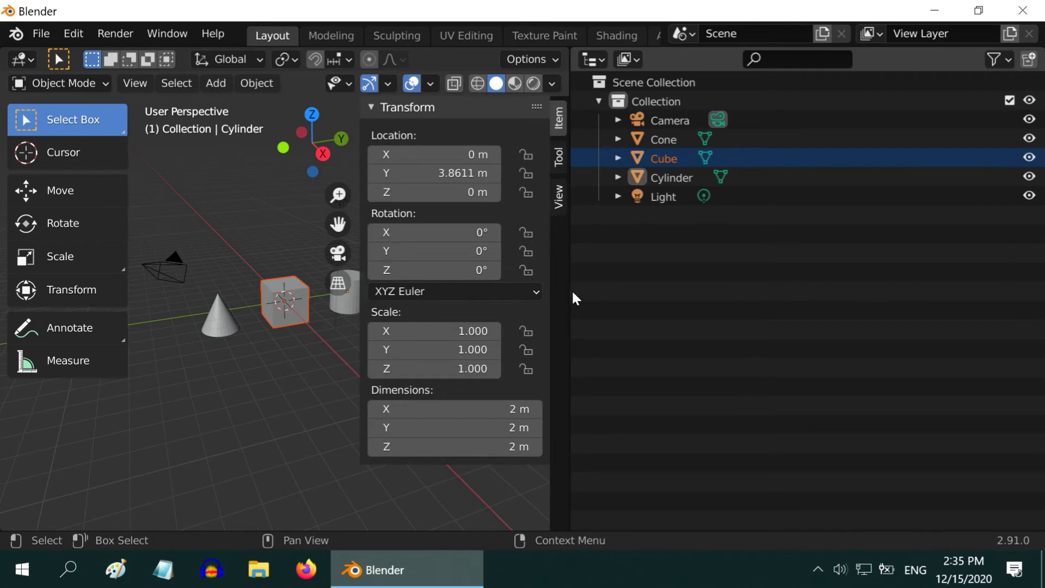
# Narrow the Outliner to a column and collapse the toolbar to a single icon column.
pyautogui.moveTo(569, 287); pyautogui.dragTo(839, 292)
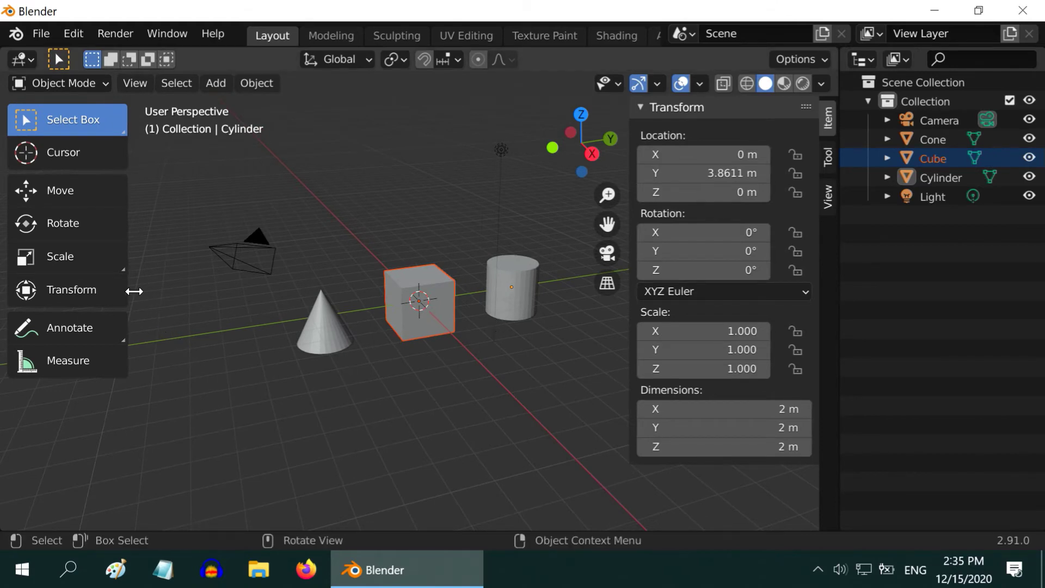
pyautogui.moveTo(133, 291); pyautogui.dragTo(9, 303)
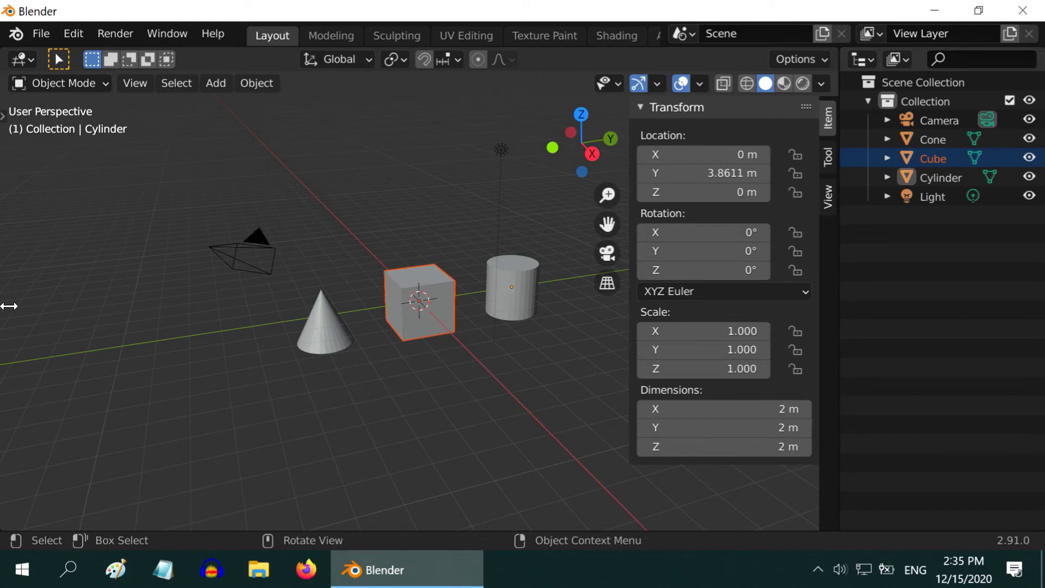
pyautogui.click(4, 116)
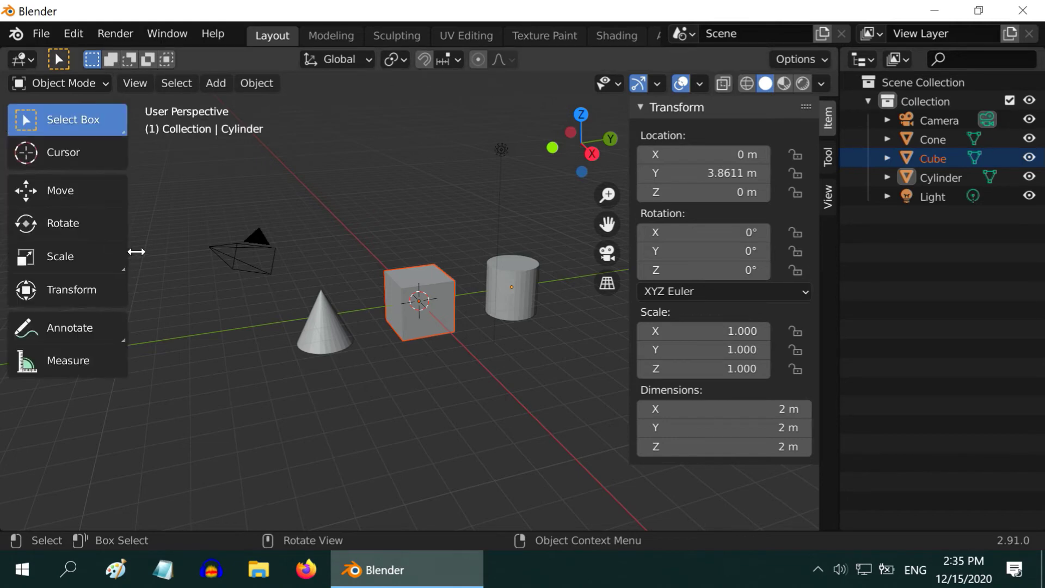
pyautogui.moveTo(136, 251); pyautogui.dragTo(44, 266)
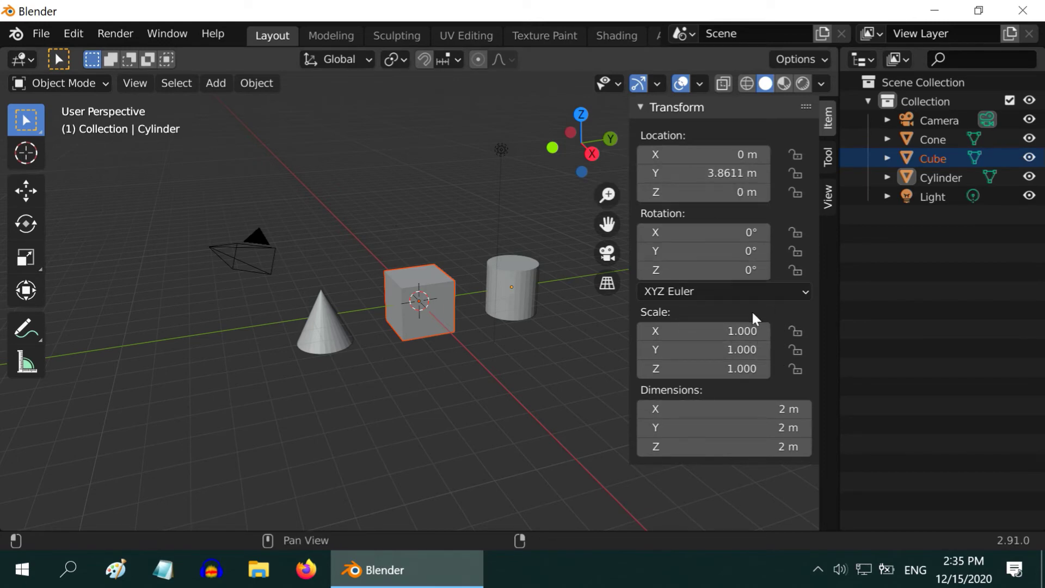
# Browse the sidebar's Tool, View and Item tabs, hide it, and orbit to a front view.
pyautogui.press('n')
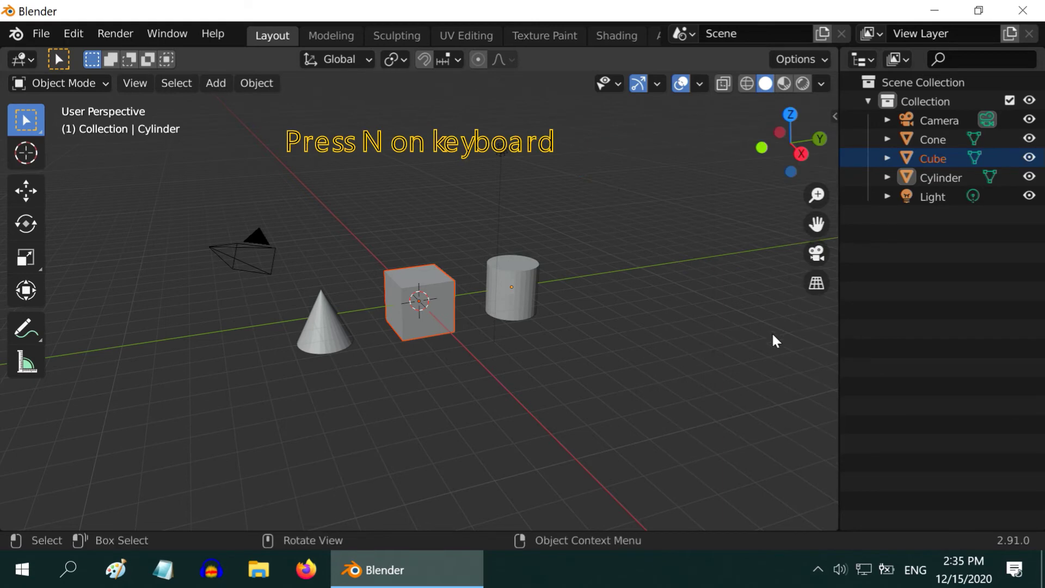
pyautogui.press('n')
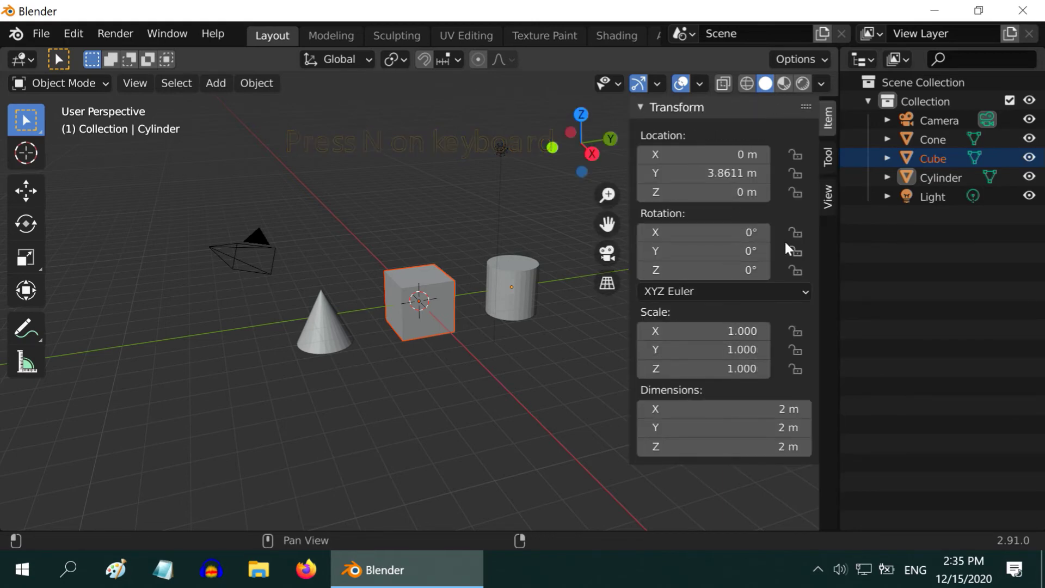
pyautogui.press('n')
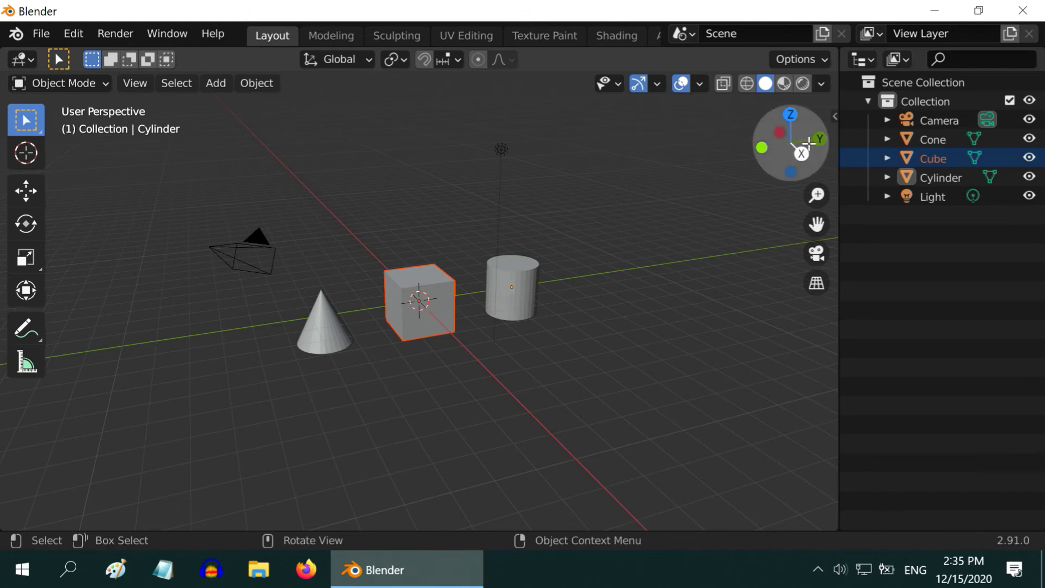
pyautogui.click(833, 116)
pyautogui.click(828, 157)
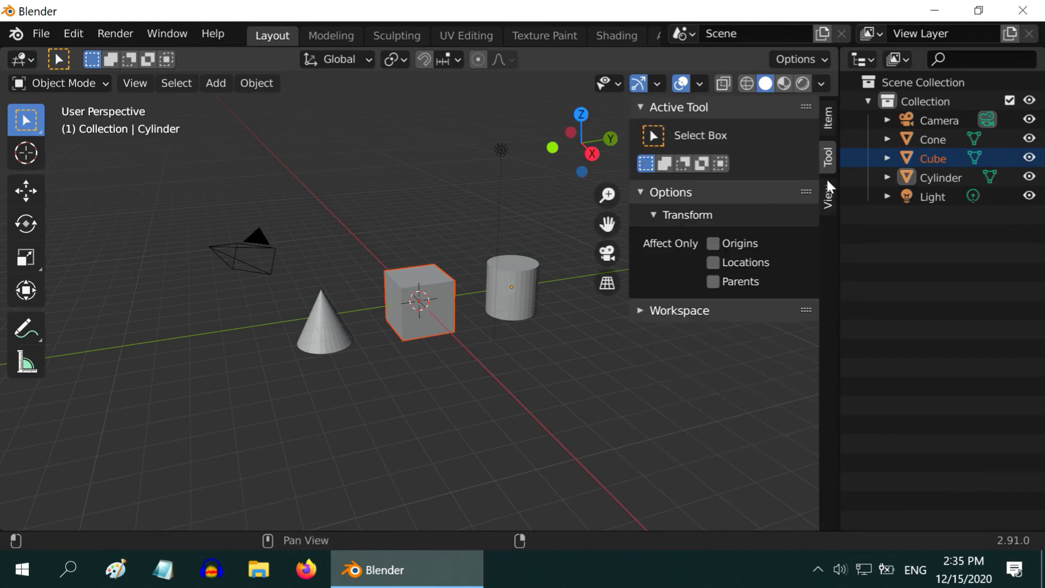
pyautogui.click(827, 196)
pyautogui.click(826, 119)
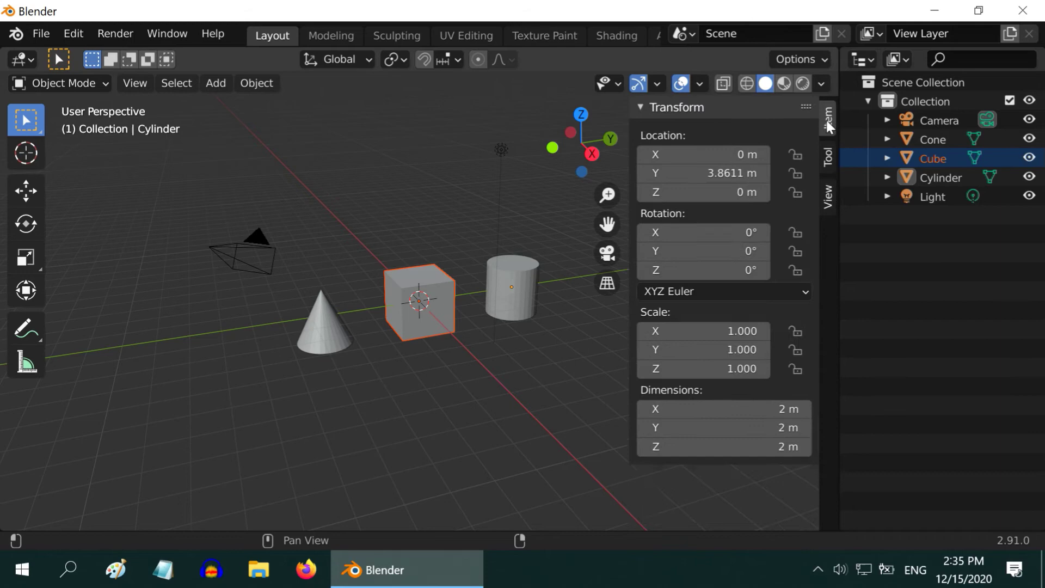
pyautogui.press('n')
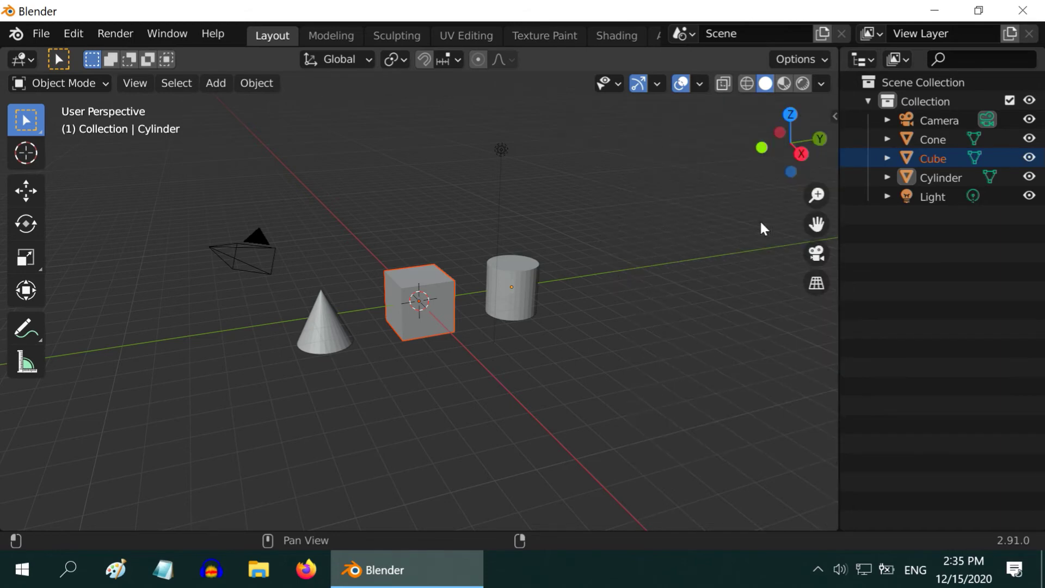
pyautogui.moveTo(606, 309); pyautogui.dragTo(534, 460, button='middle')
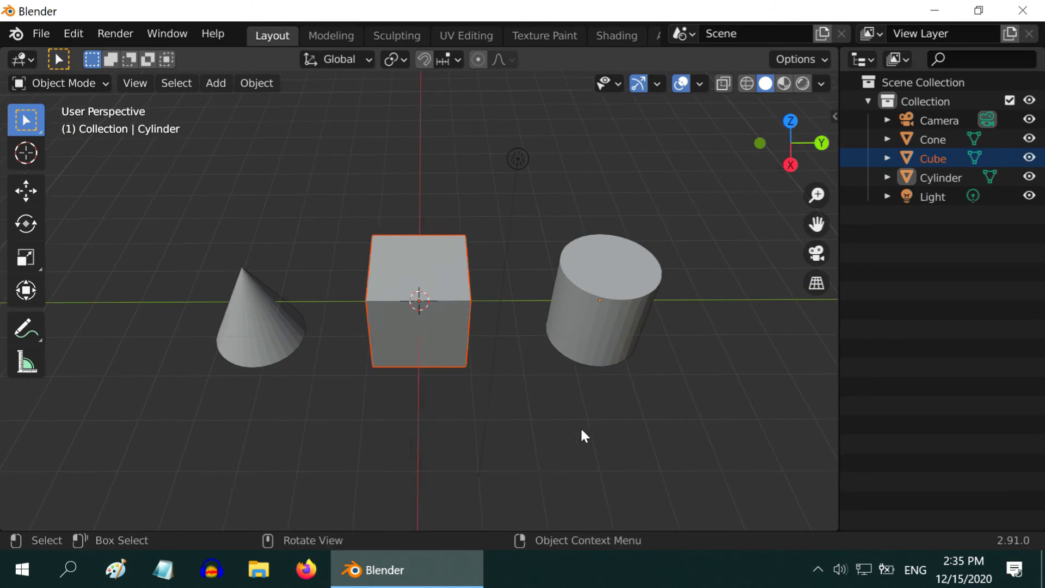
pyautogui.scroll(-1, 582, 430)
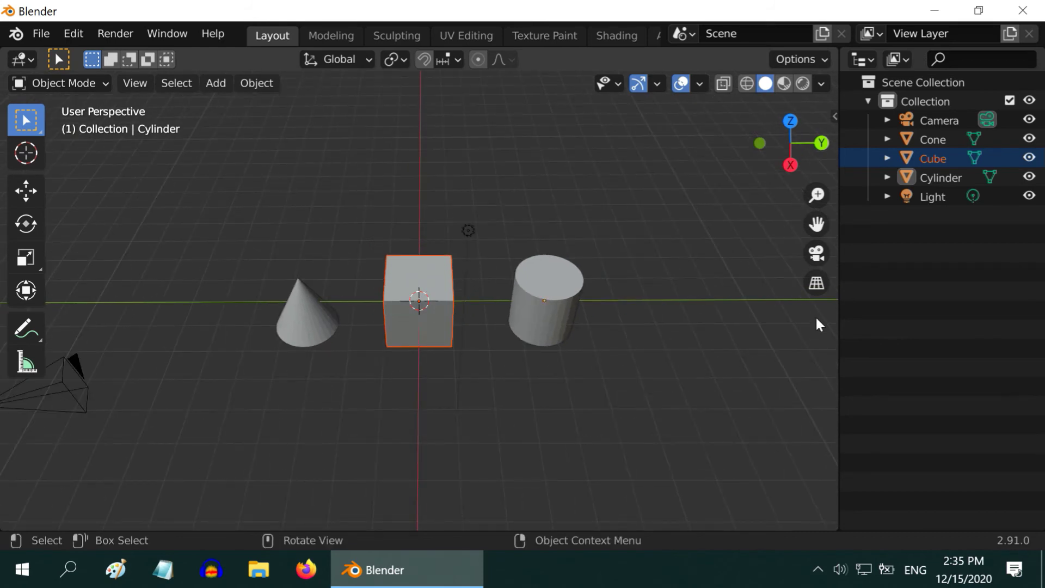
# Split the Outliner column horizontally and make the lower half a Properties editor.
pyautogui.rightClick(839, 318)
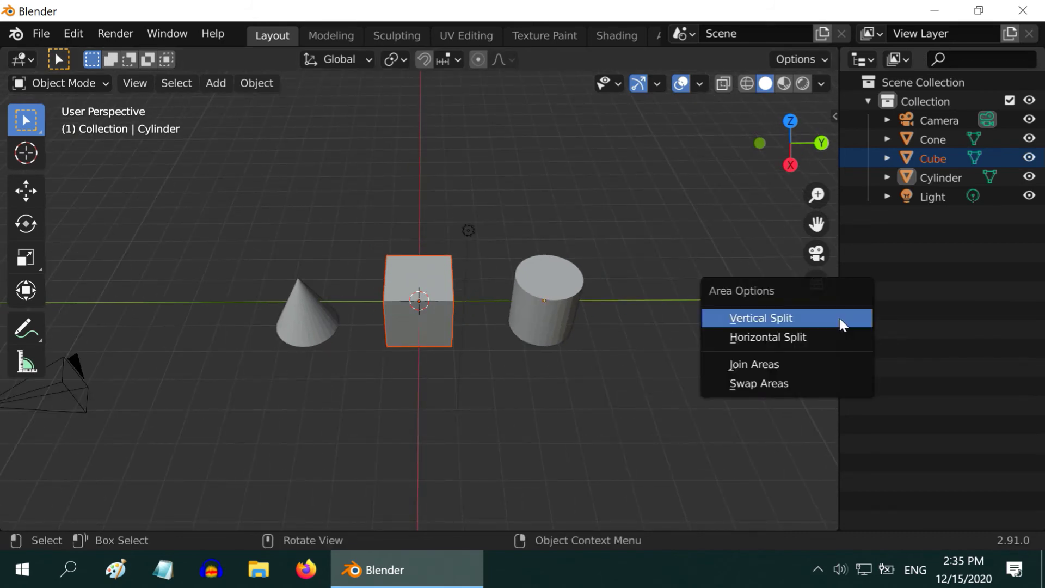
pyautogui.click(803, 338)
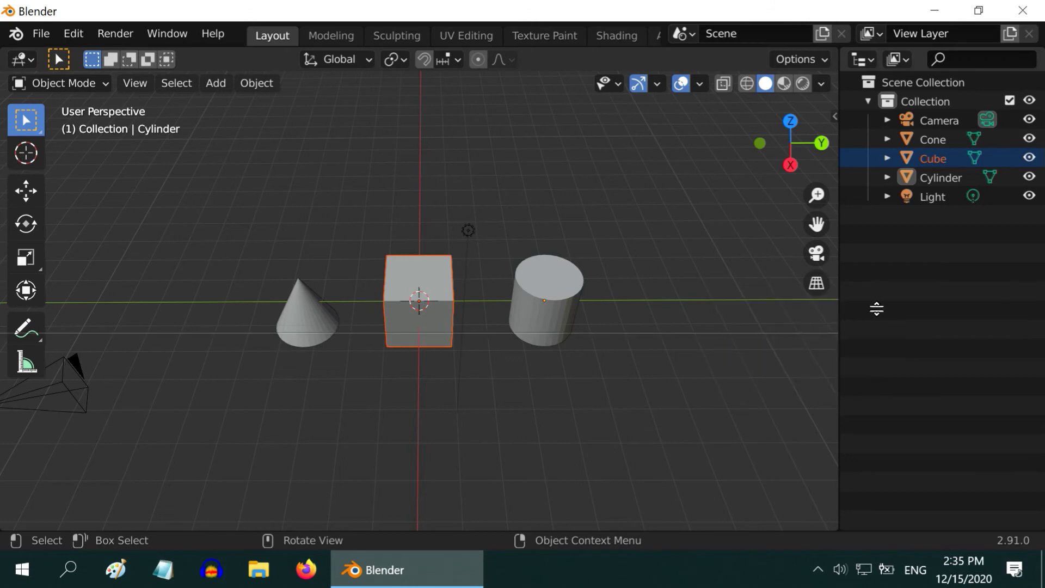
pyautogui.click(924, 262)
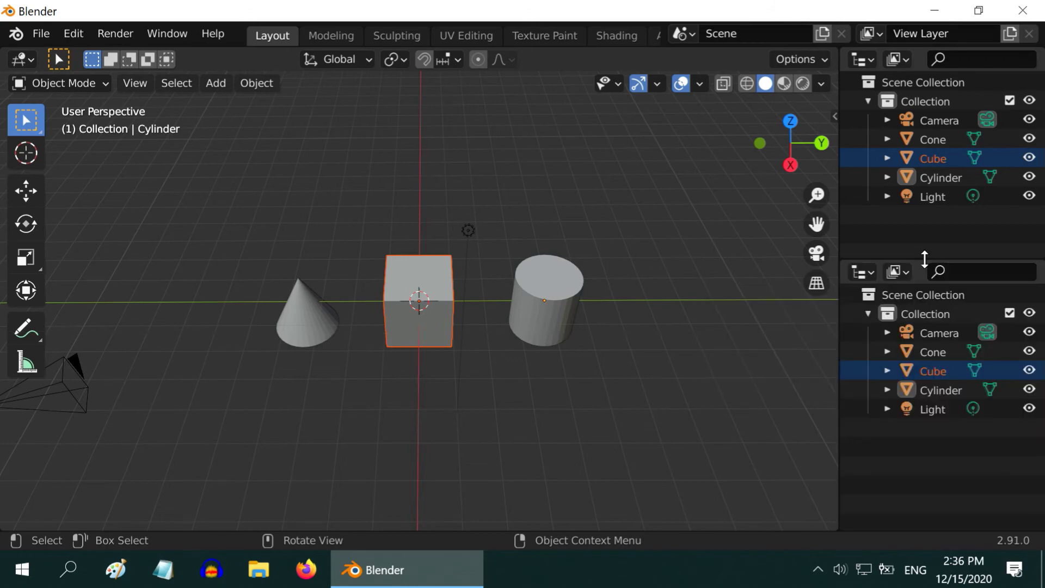
pyautogui.click(865, 272)
pyautogui.click(771, 346)
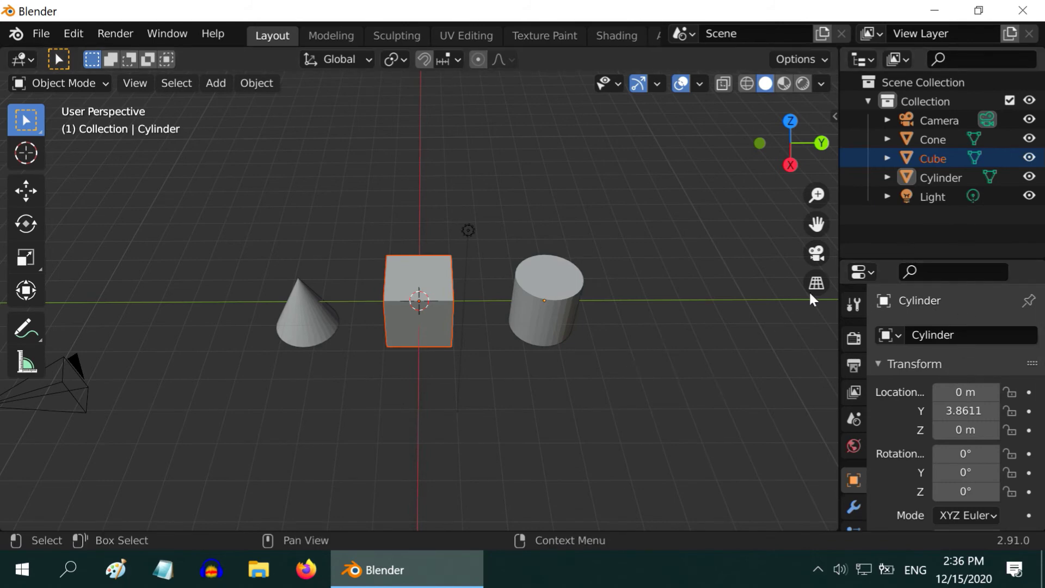
# Select the cube in the viewport after checking the cylinder and cone.
pyautogui.moveTo(511, 381); pyautogui.dragTo(578, 324, button='middle')
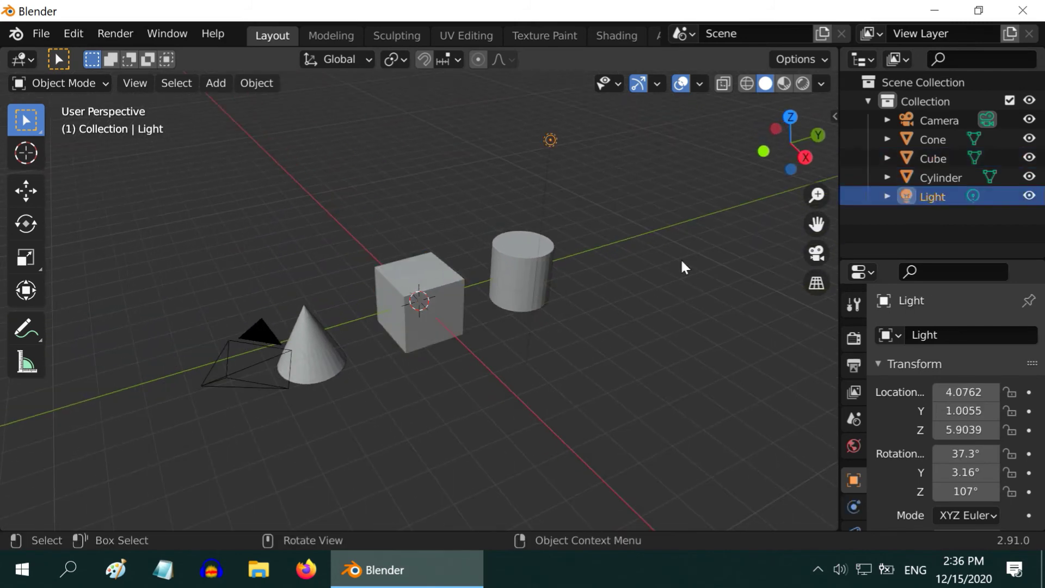
pyautogui.click(526, 282)
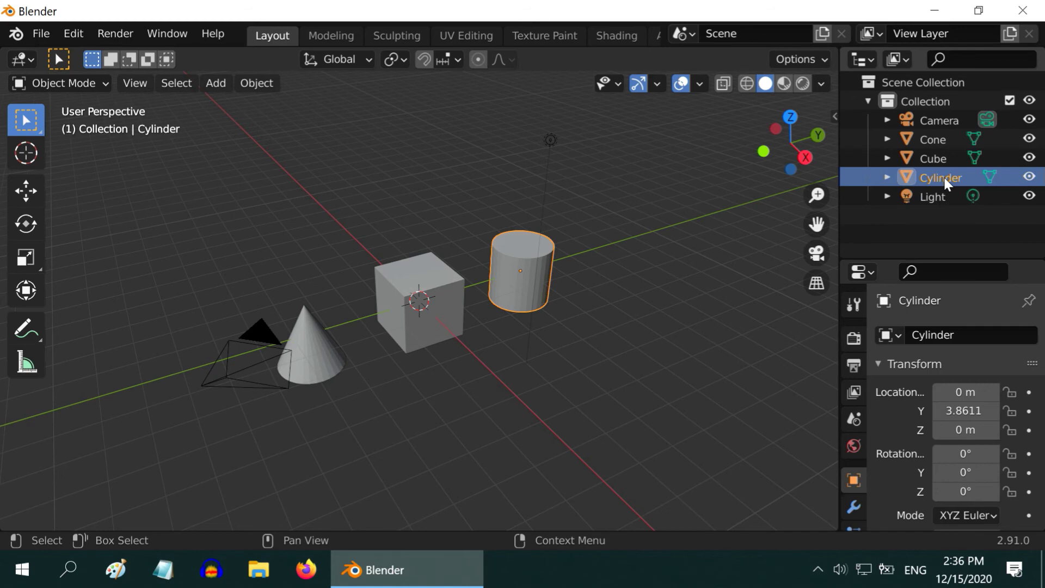
pyautogui.click(325, 356)
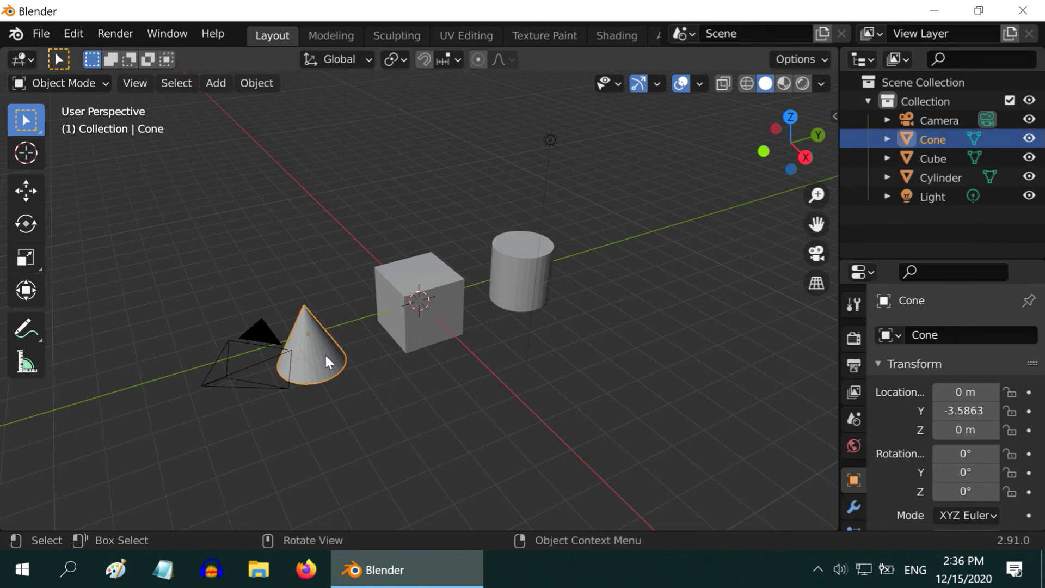
pyautogui.click(417, 332)
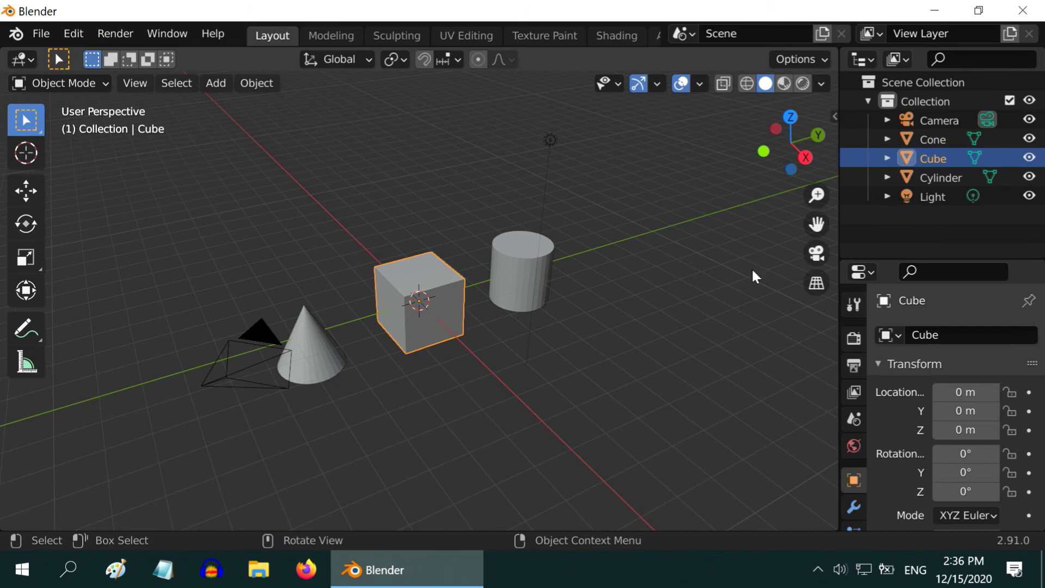
# Set the cube's Location X to 4 m and widen the Outliner and Properties column.
pyautogui.click(966, 393)
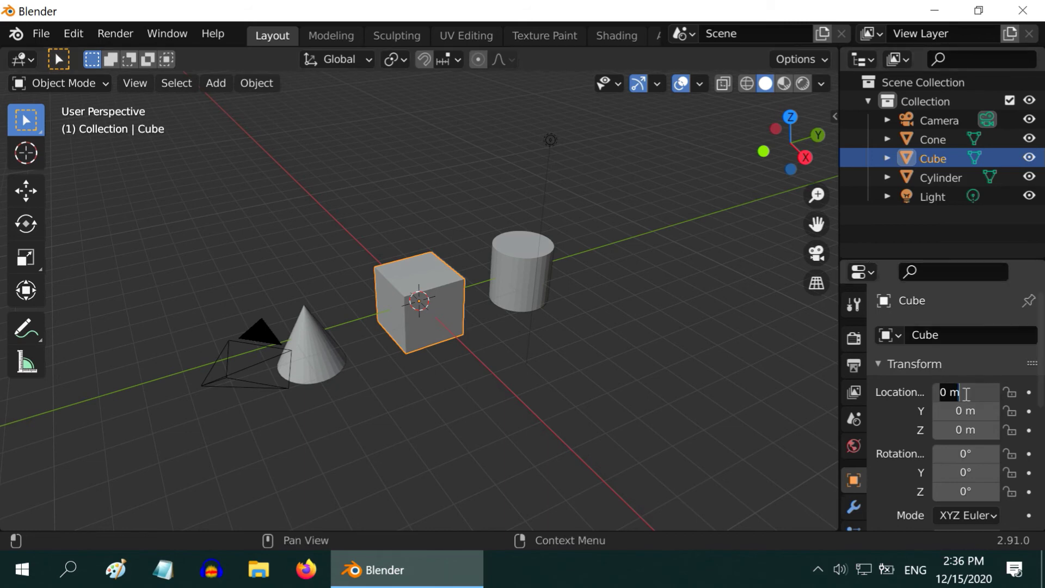
pyautogui.write('3')
pyautogui.press('Return')
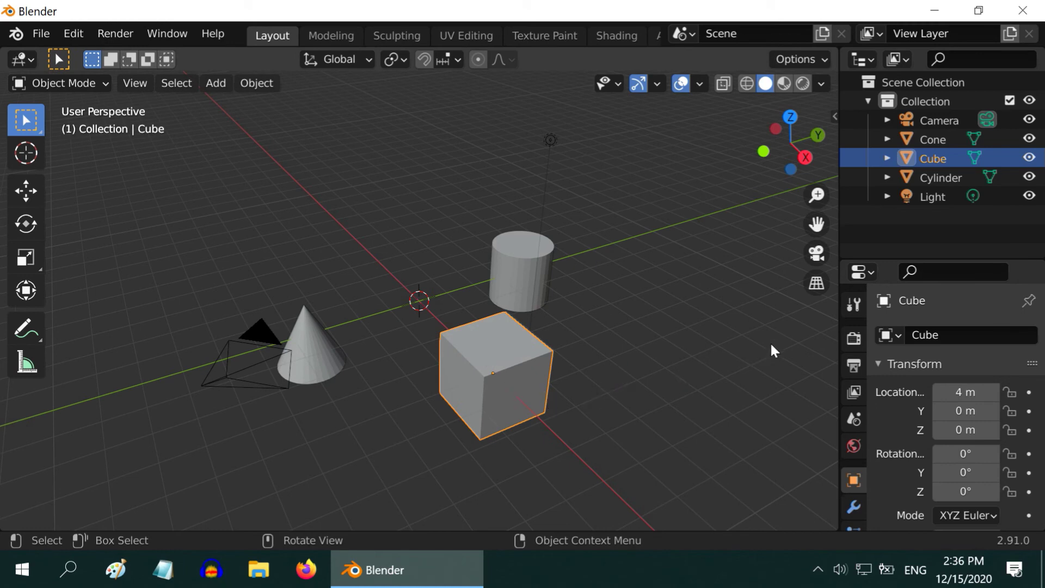
pyautogui.moveTo(838, 305); pyautogui.dragTo(800, 315)
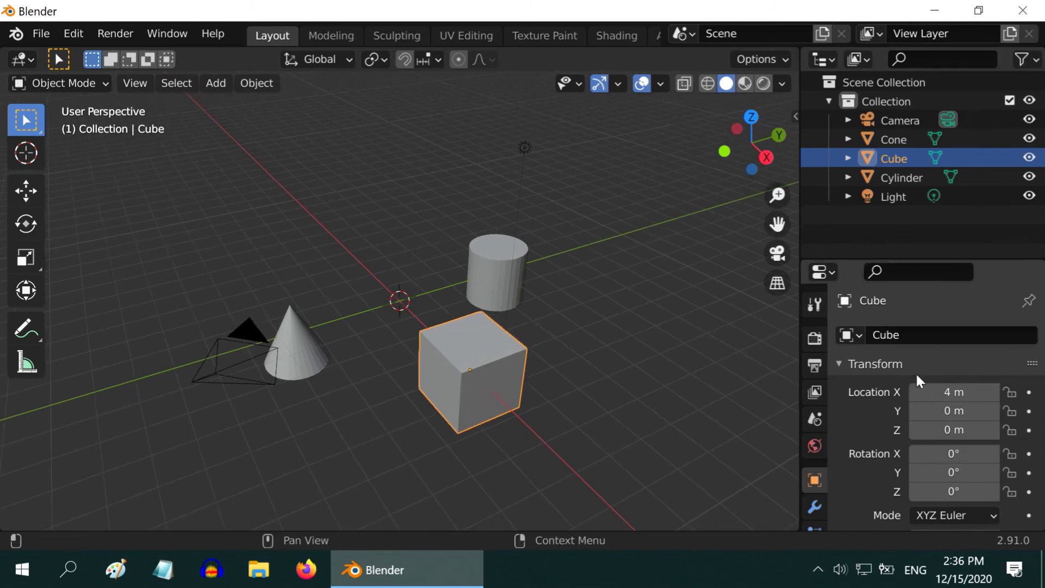
# Split off a Timeline area below the viewport and shrink it to a single playback row.
pyautogui.rightClick(199, 527)
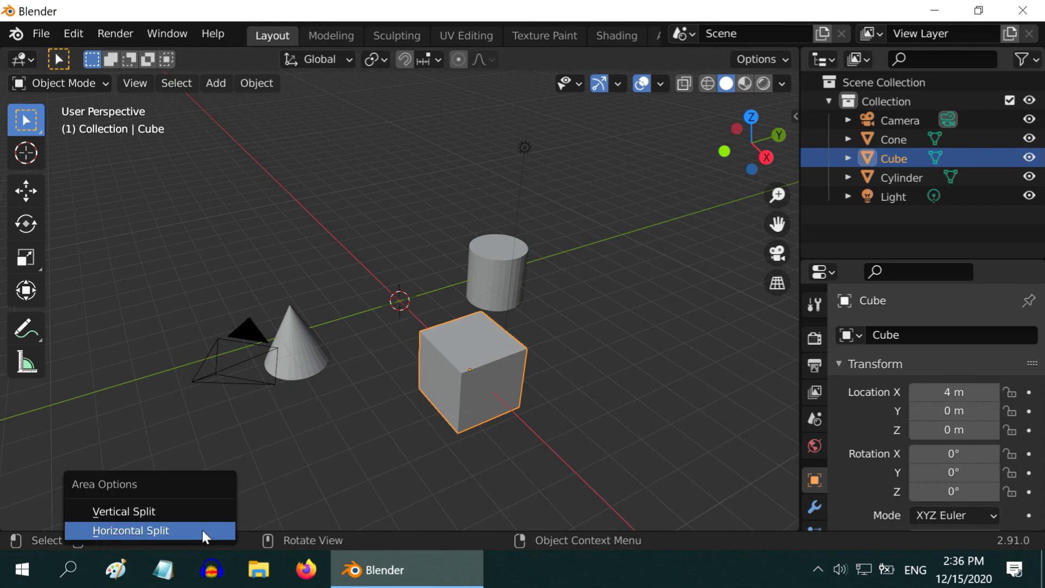
pyautogui.click(132, 530)
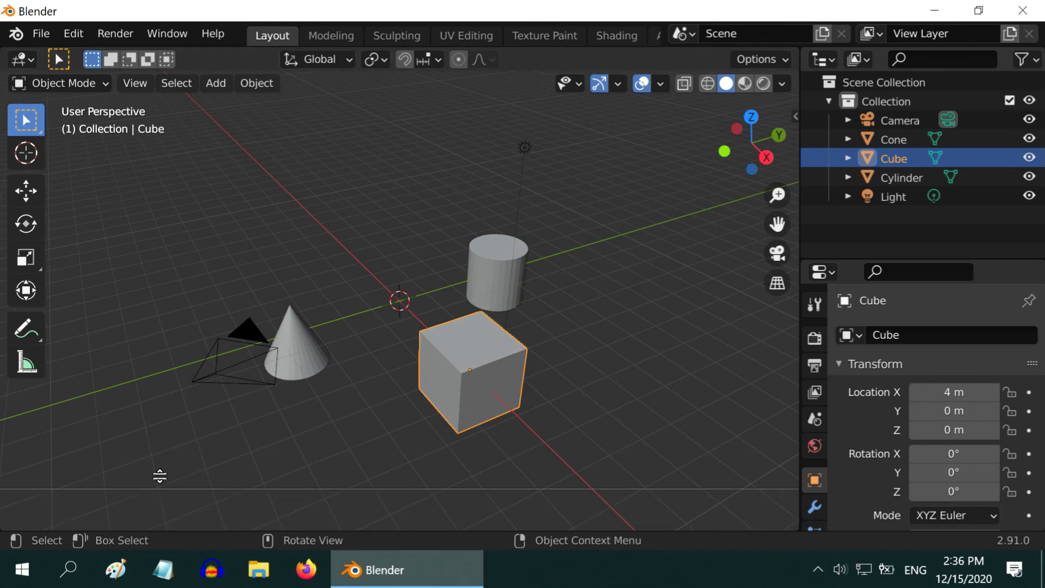
pyautogui.click(174, 452)
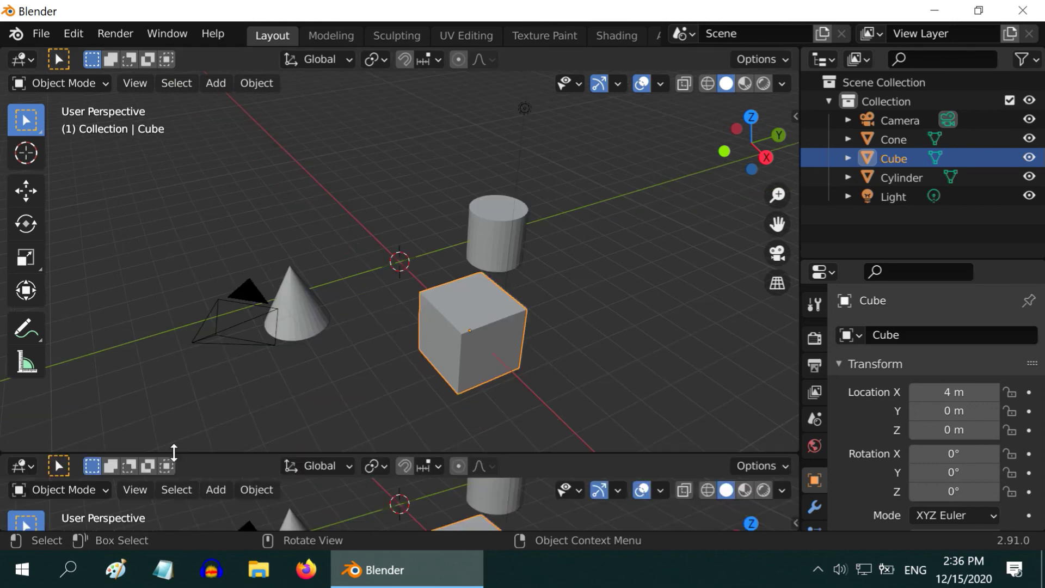
pyautogui.click(24, 466)
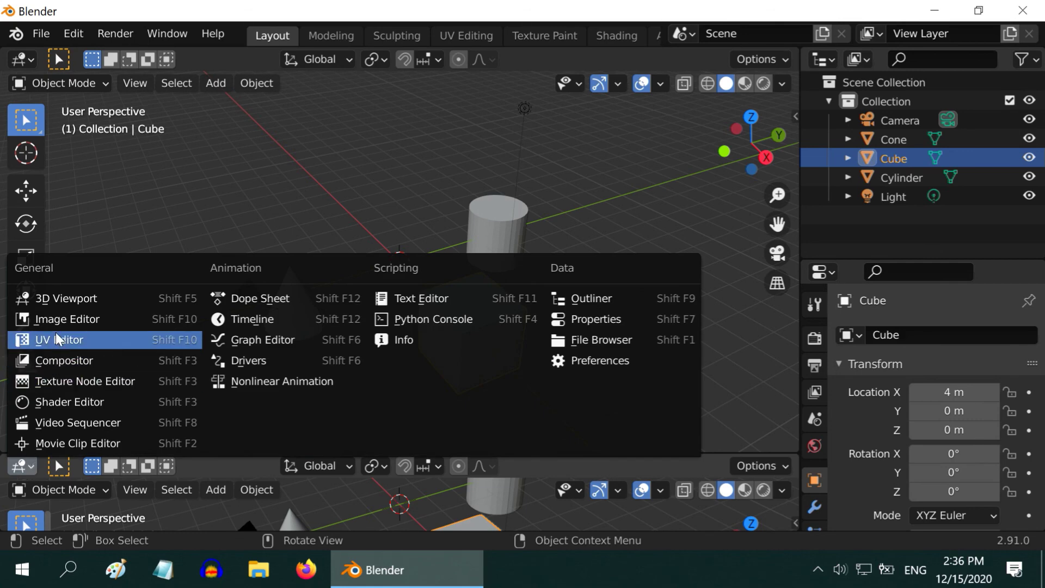
pyautogui.click(269, 322)
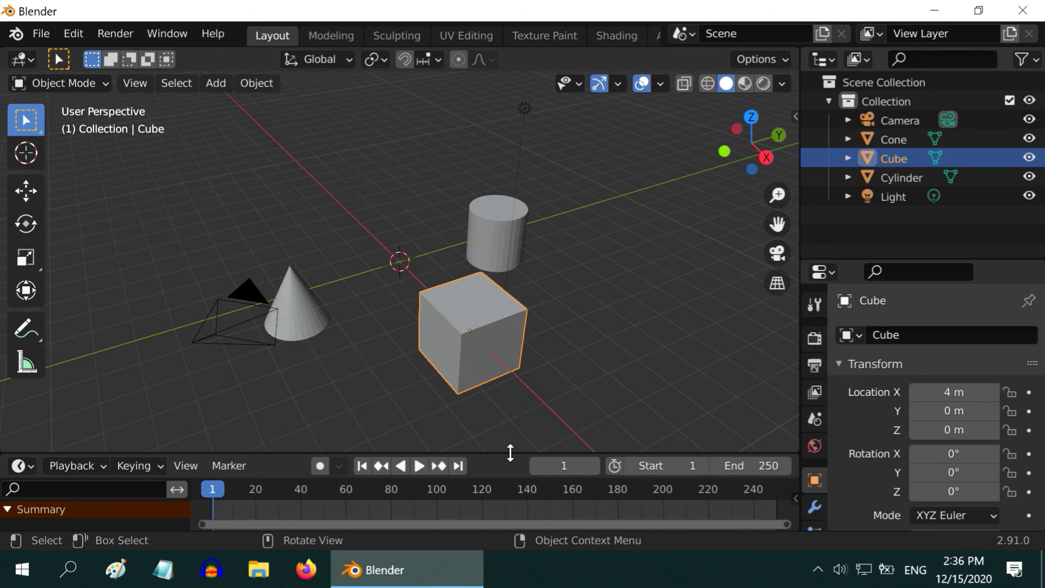
pyautogui.moveTo(509, 451); pyautogui.dragTo(508, 526)
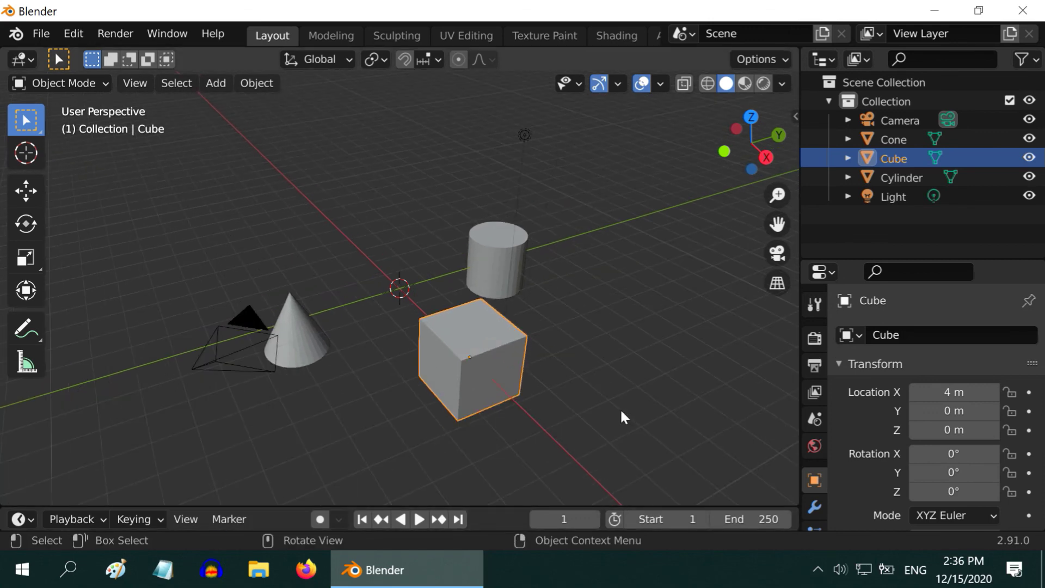
pyautogui.moveTo(624, 418); pyautogui.dragTo(555, 434, button='middle')
pyautogui.scroll(2, 614, 430)
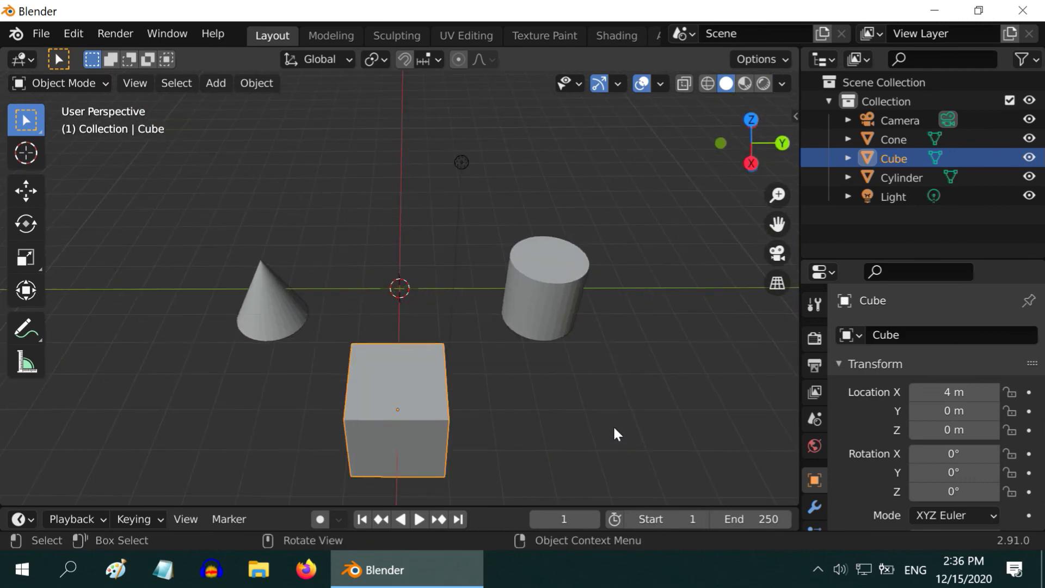
pyautogui.scroll(-1, 614, 428)
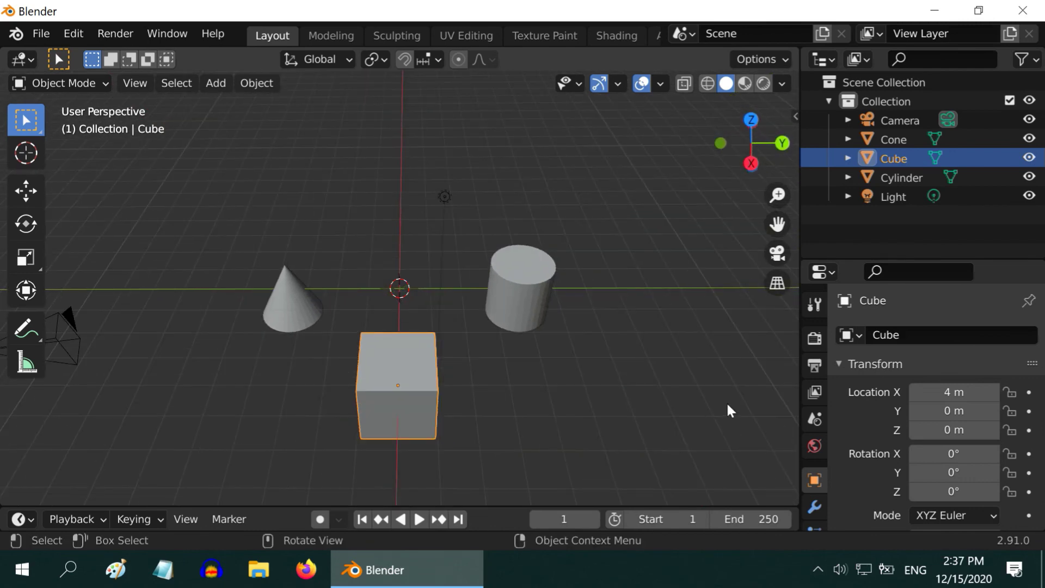